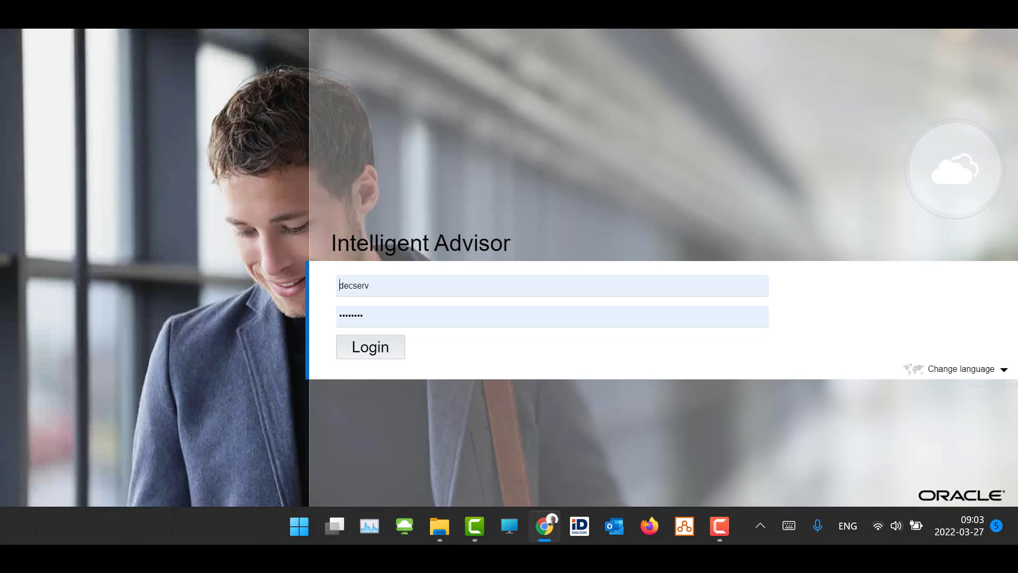
Log in to Intelligent Advisor and open the DS_1 project
left_click(369, 350)
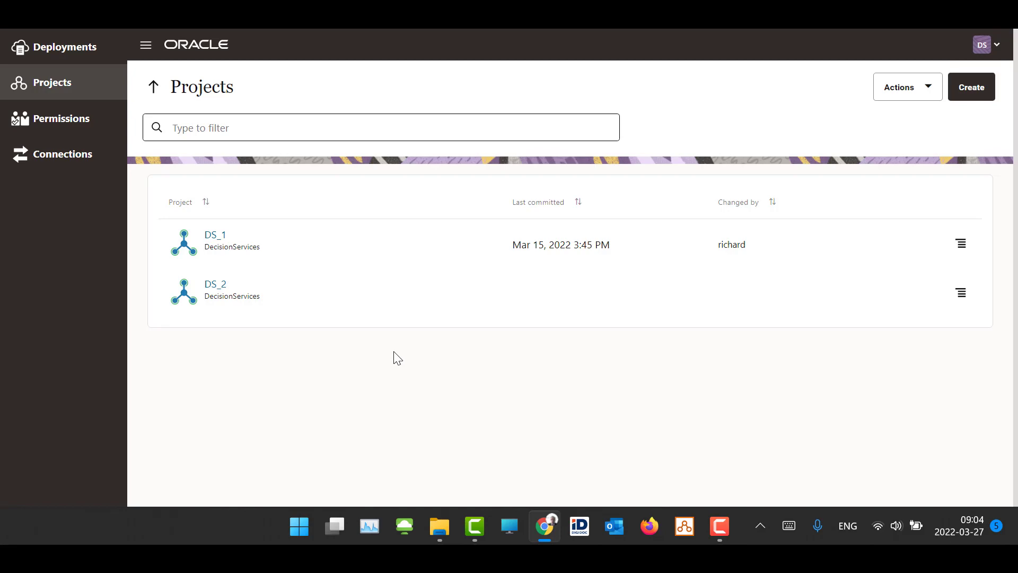
left_click(208, 240)
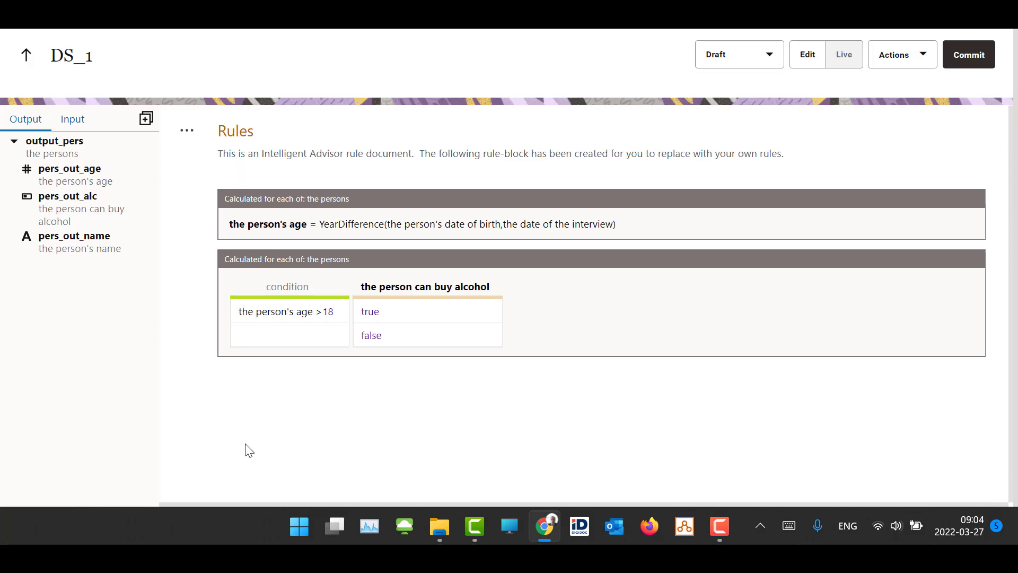
Add a Heading 1 paragraph reading "New Heading" below the table rule for buying alcohol
left_click(249, 384)
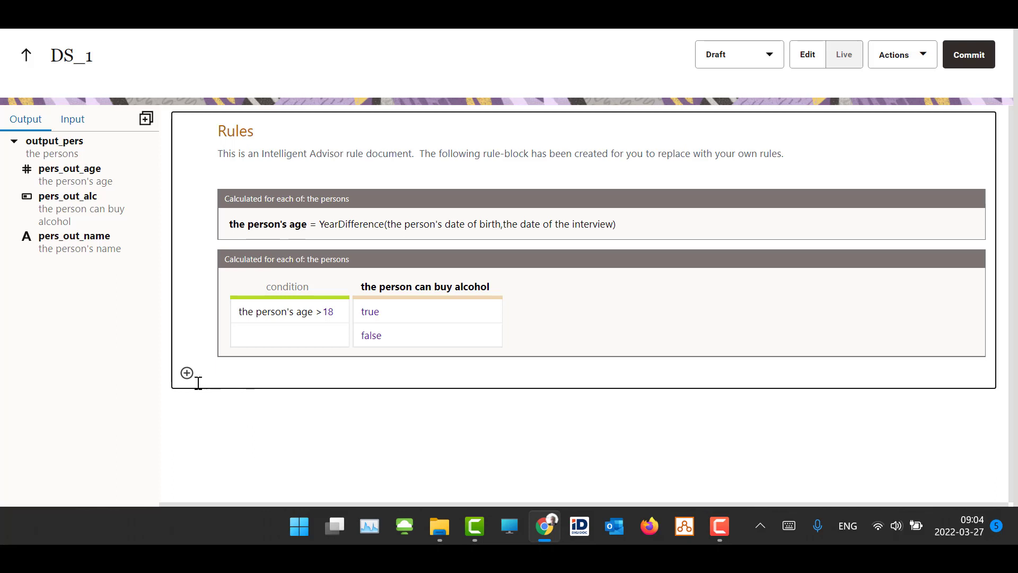
key("Return")
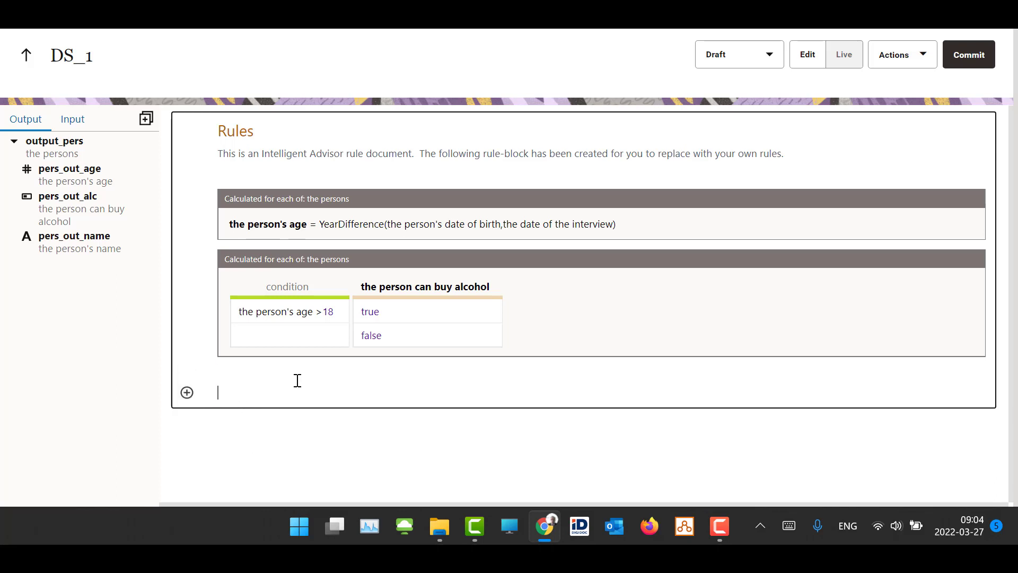
left_click(188, 396)
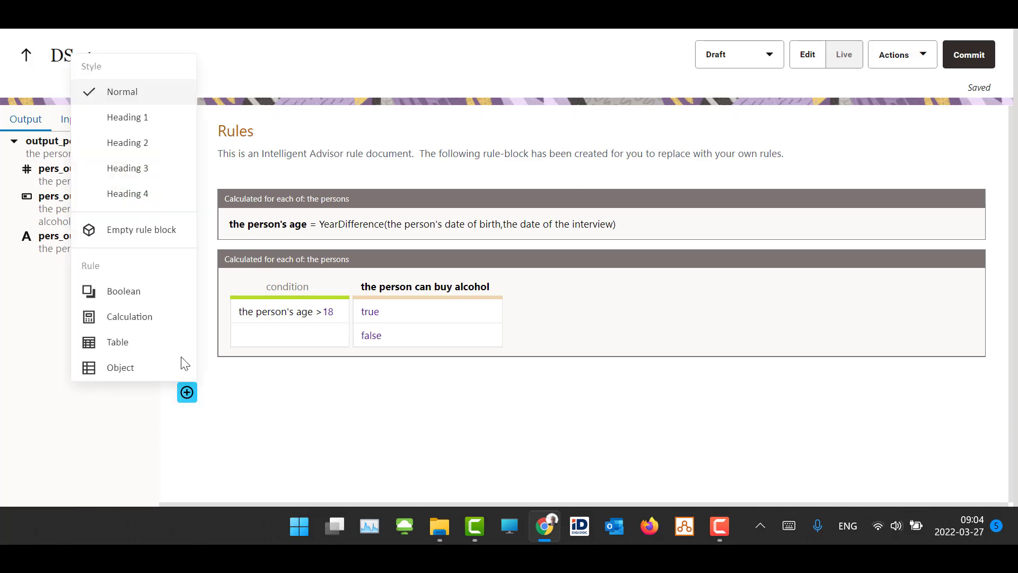
left_click(142, 126)
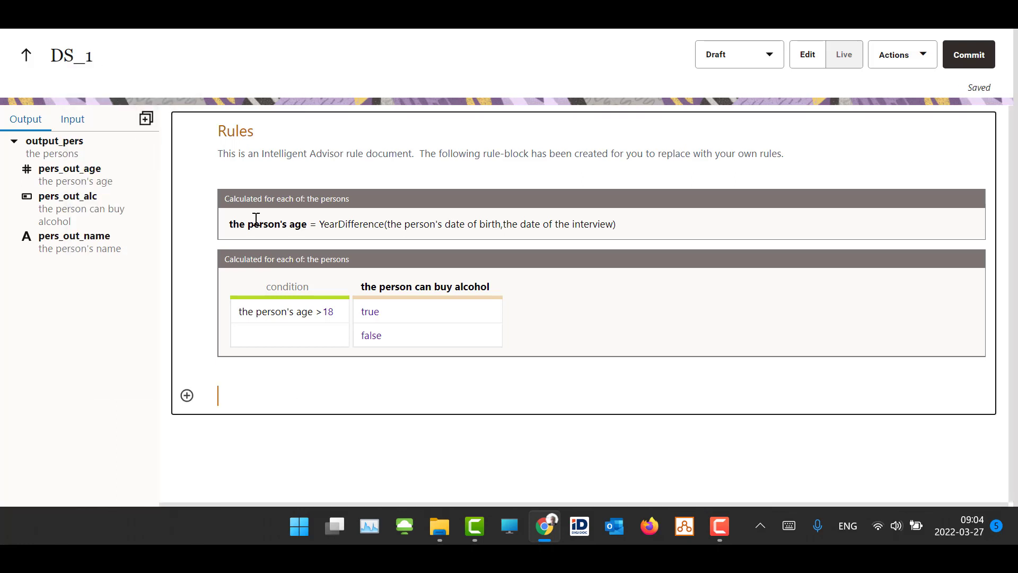
type("New Heading")
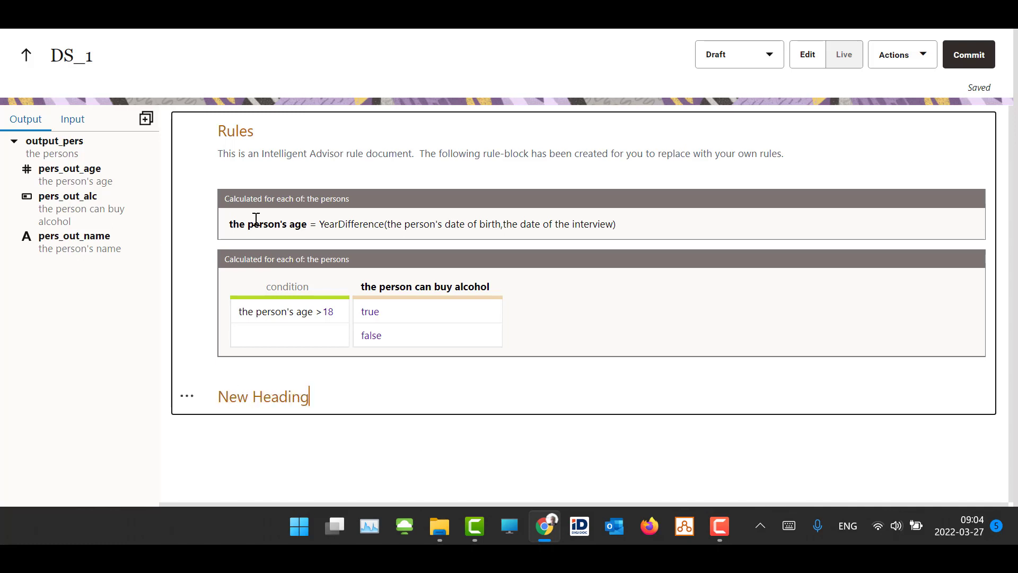
Add a Normal style paragraph reading "This is a description..." under New Heading
key("Return")
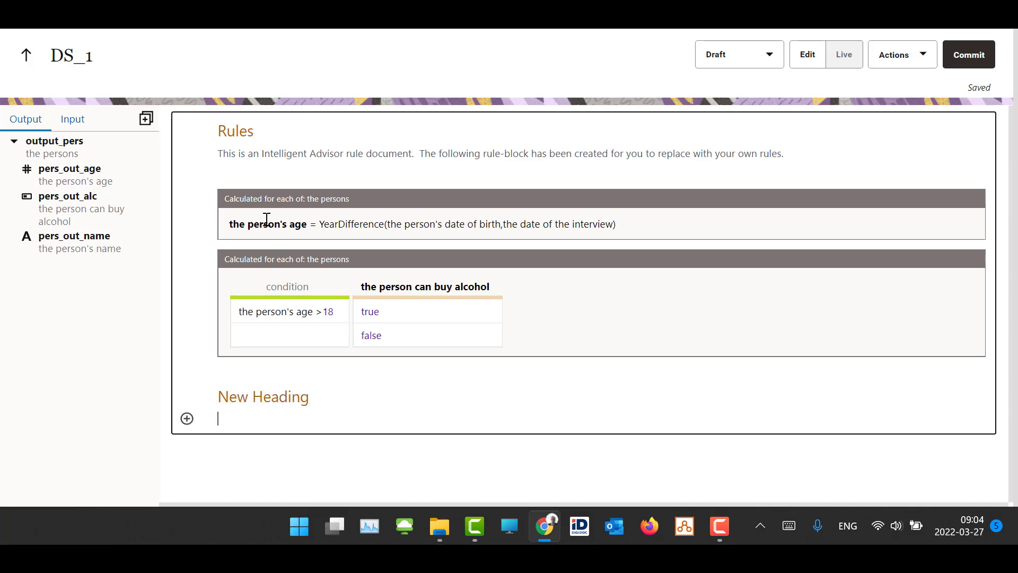
left_click(187, 418)
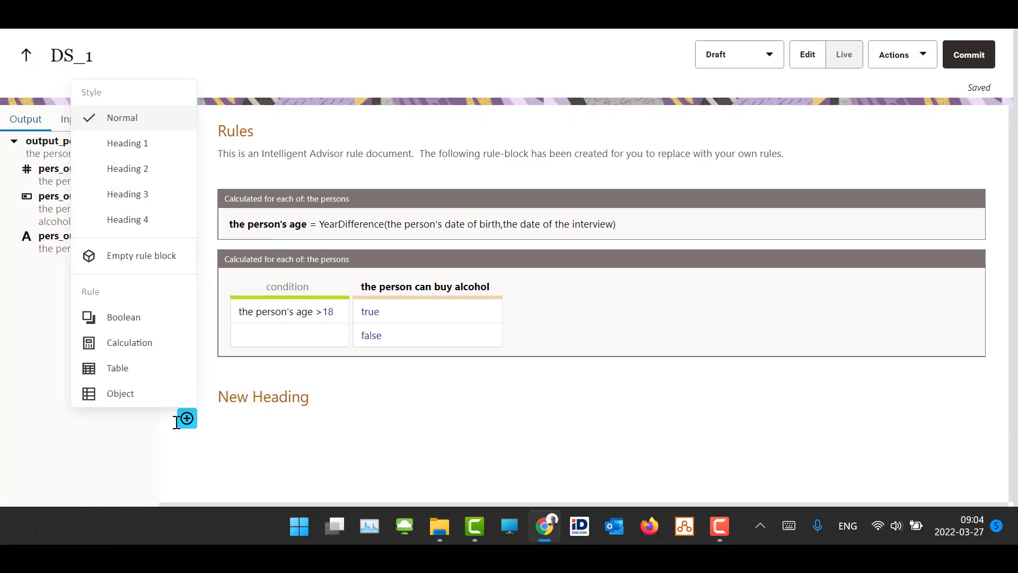
left_click(150, 124)
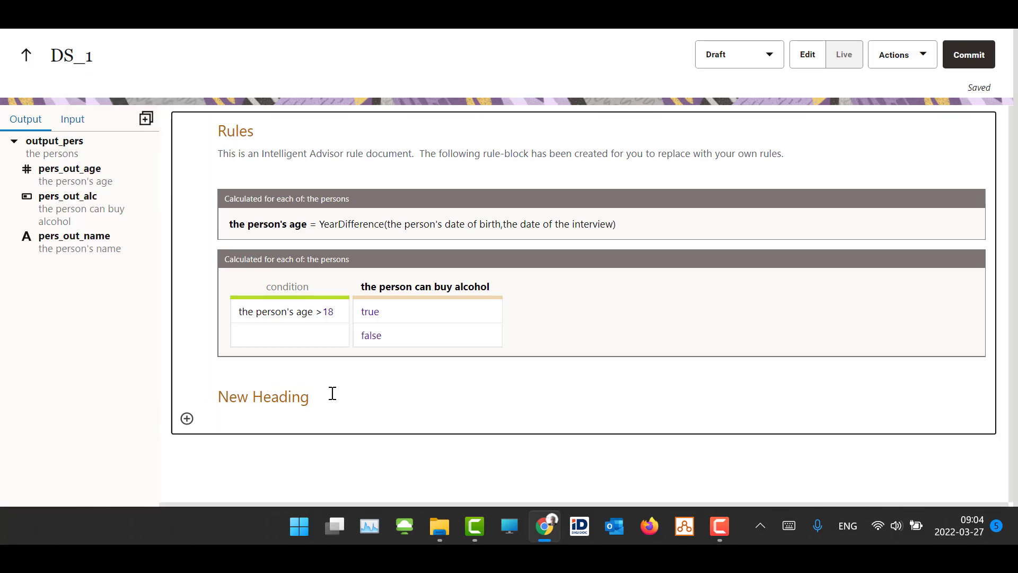
type("This is a description...")
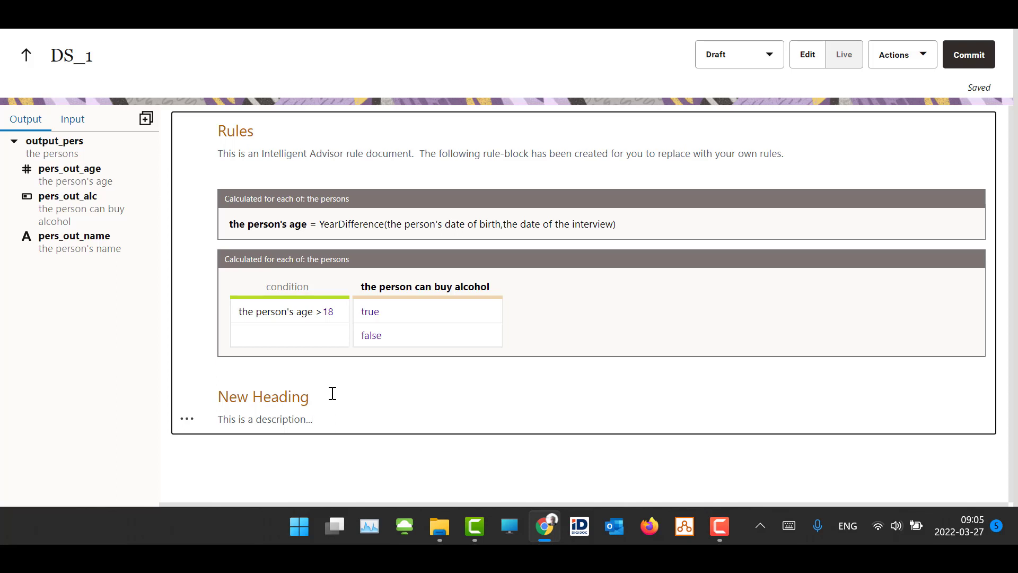
Insert an empty rule block under the description with the rule "the third answer = the input part one * the input part two"
key("Return")
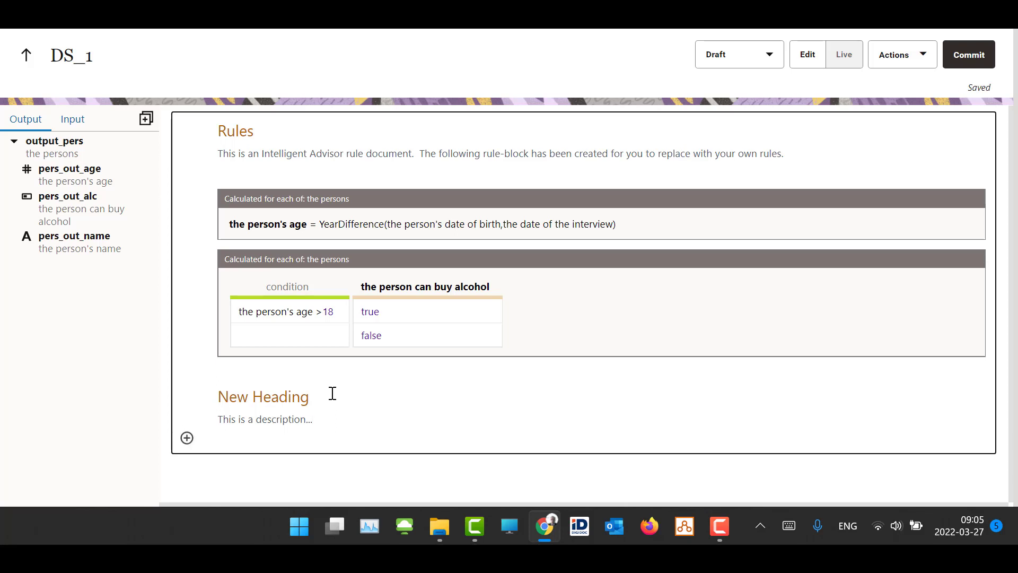
left_click(186, 438)
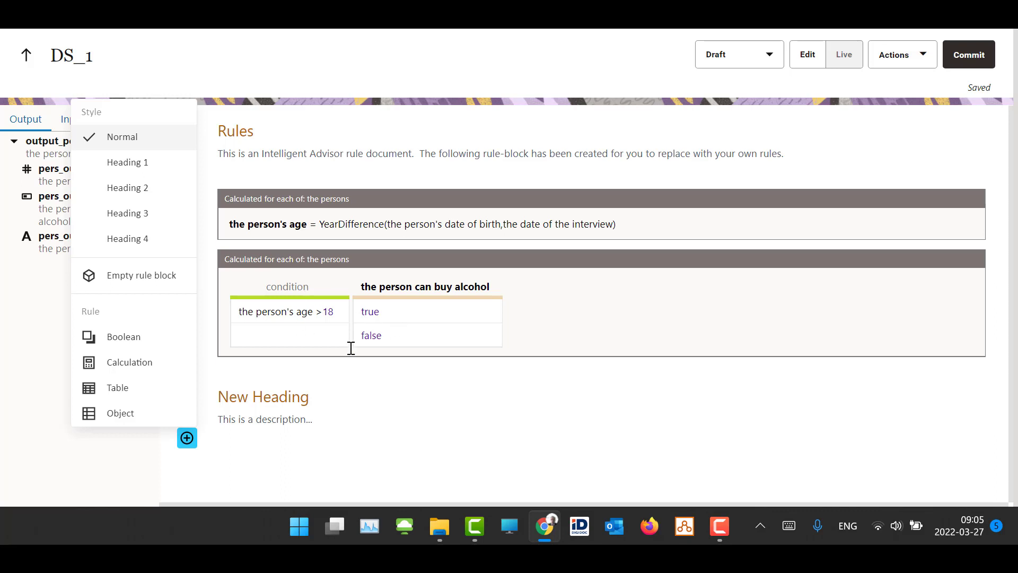
left_click(137, 282)
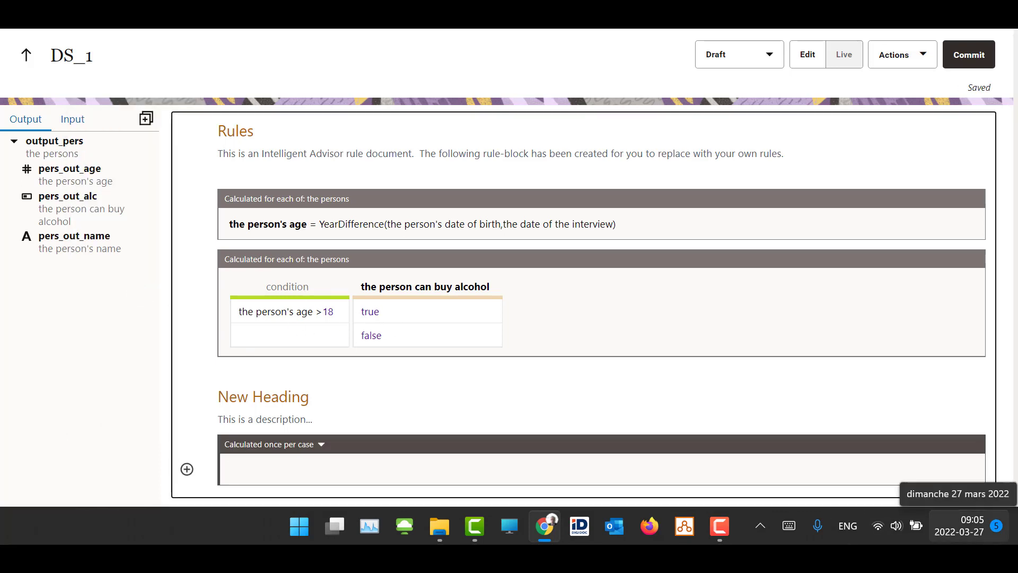
type("the third ")
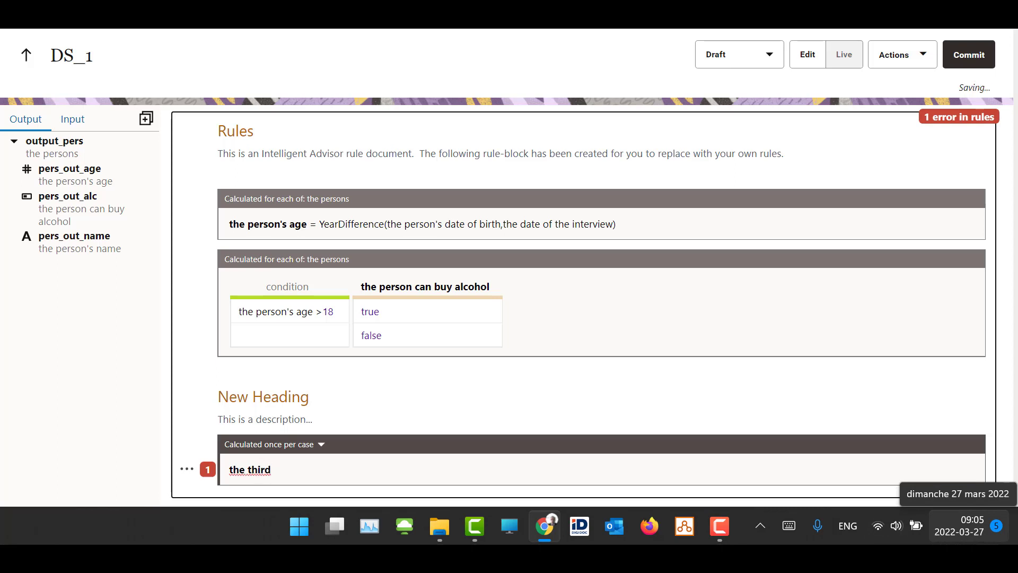
type("answer = the")
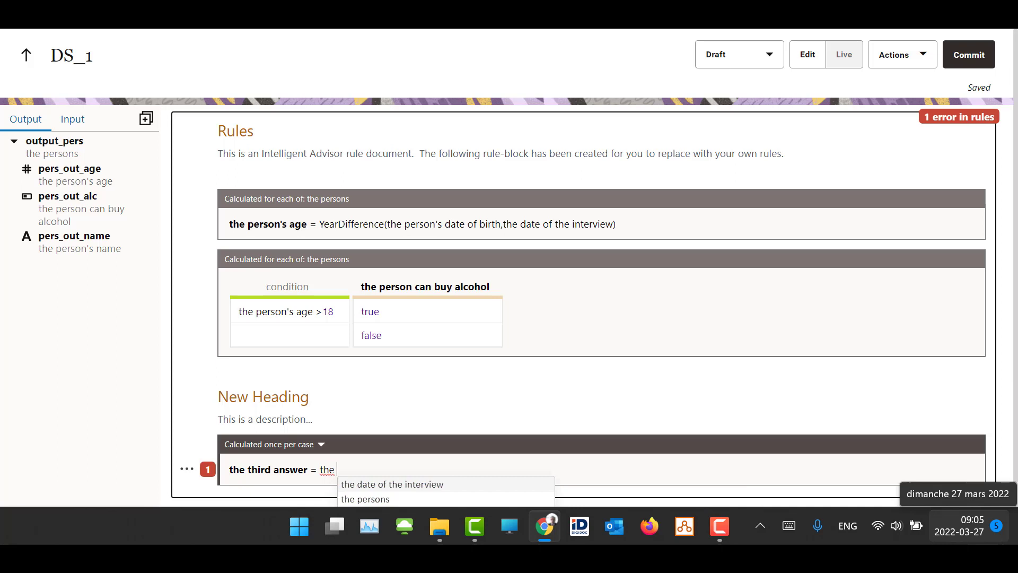
type(" input")
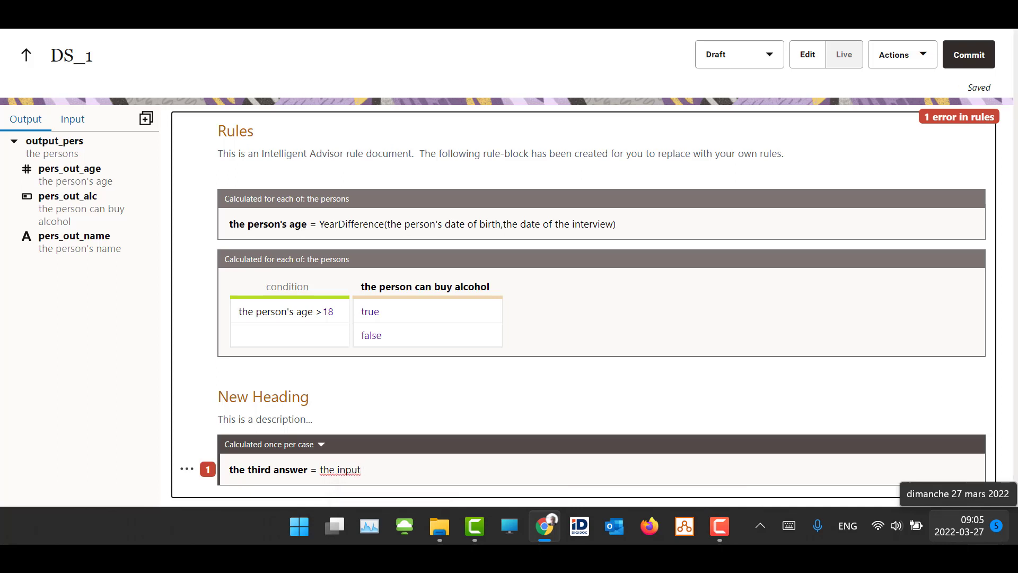
type(" part one * the input part")
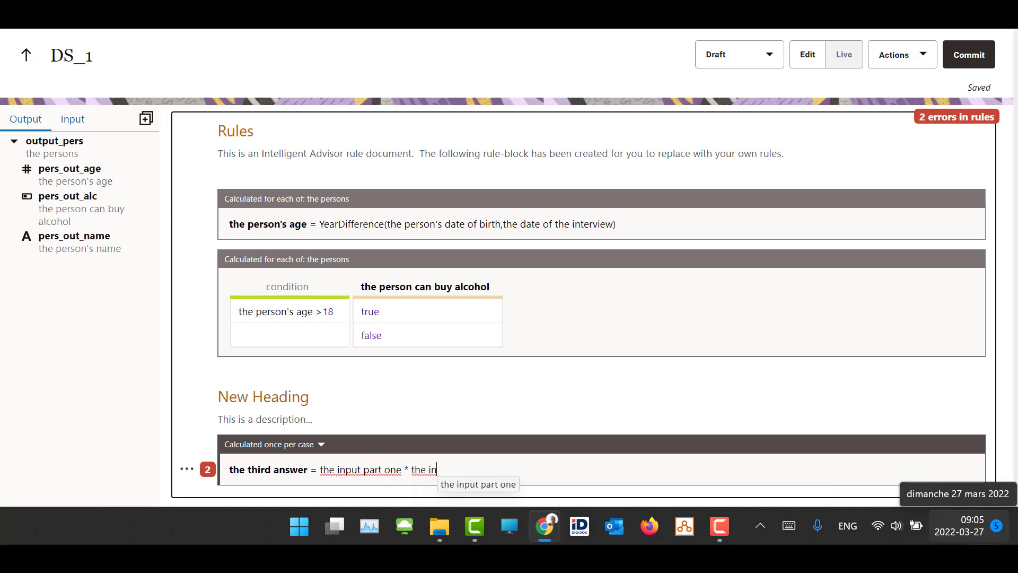
type(" two")
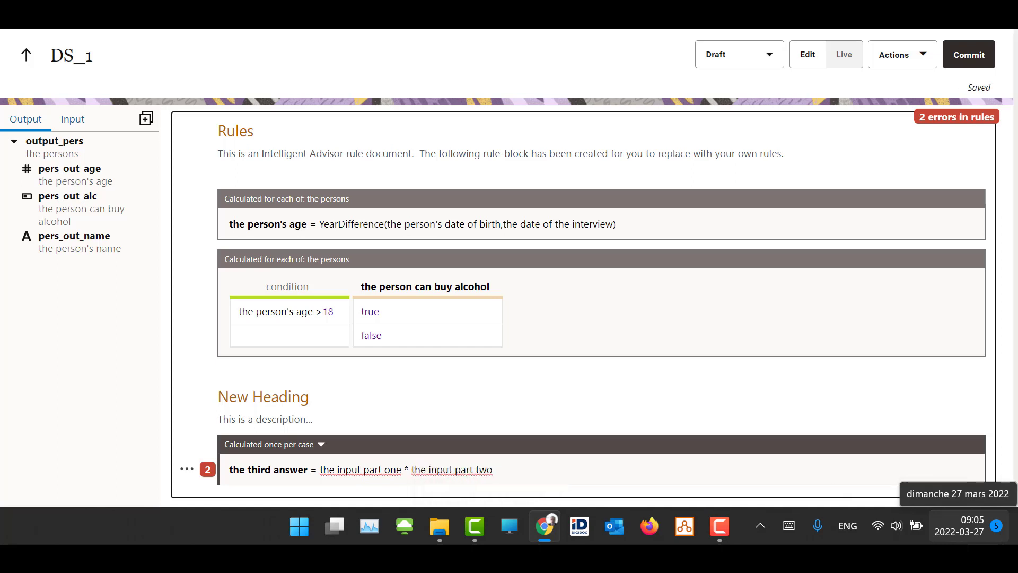
Add a second rule to the new block: "the customer is always right if" with the indented condition "the customer pays the bill"
key("Return")
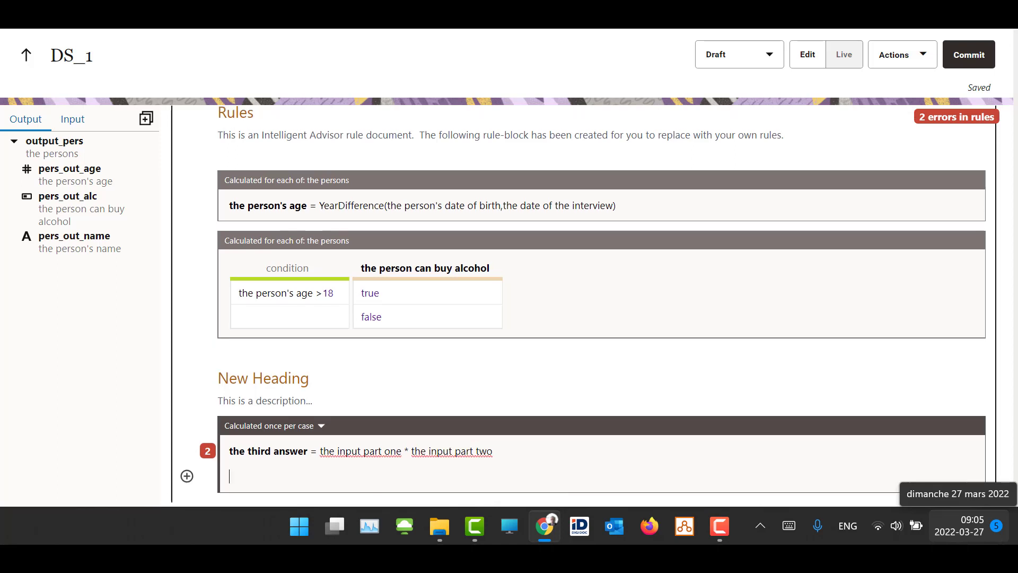
type("the ")
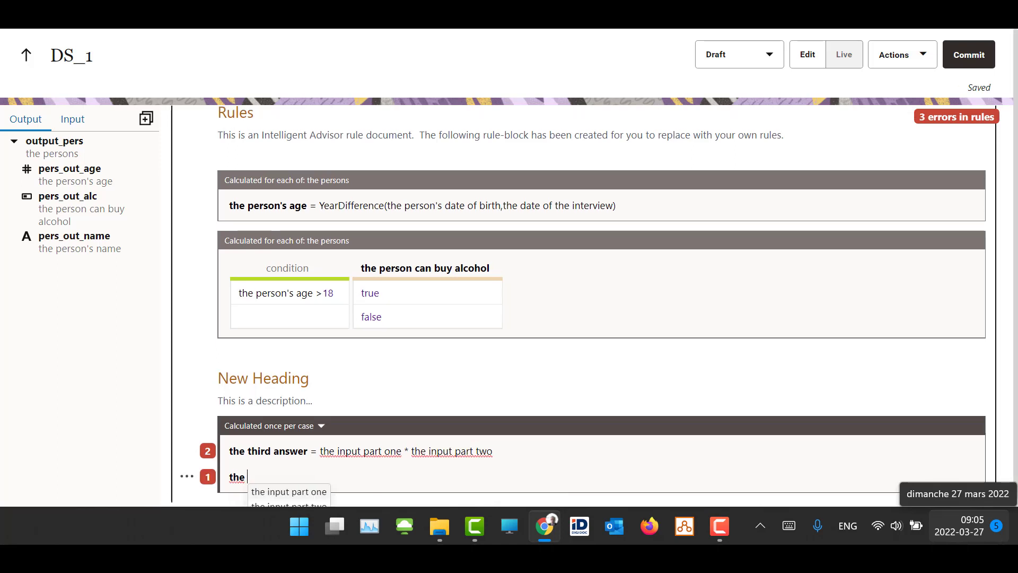
type("customer is a")
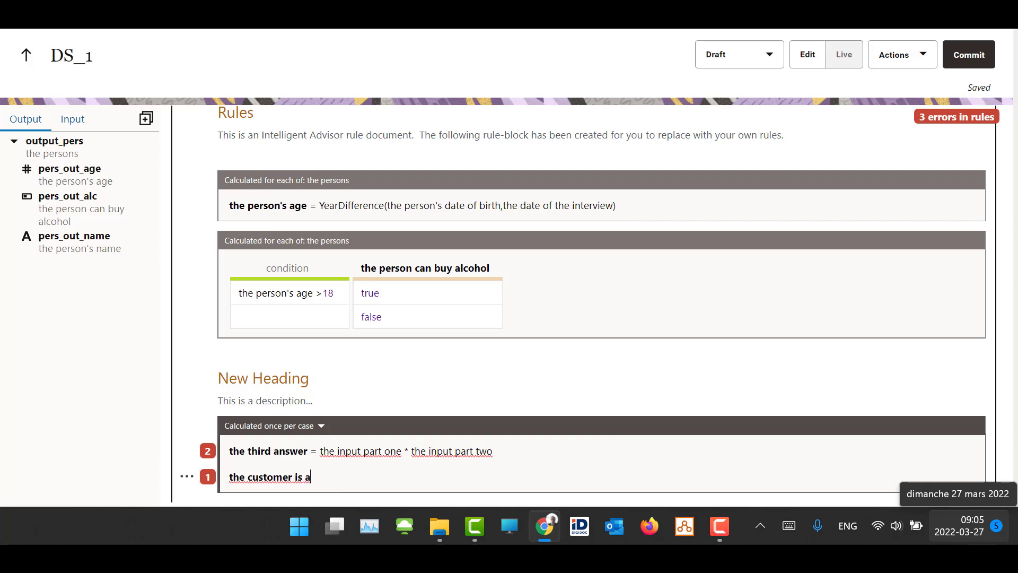
type("lways right if")
key("Return")
type("the ")
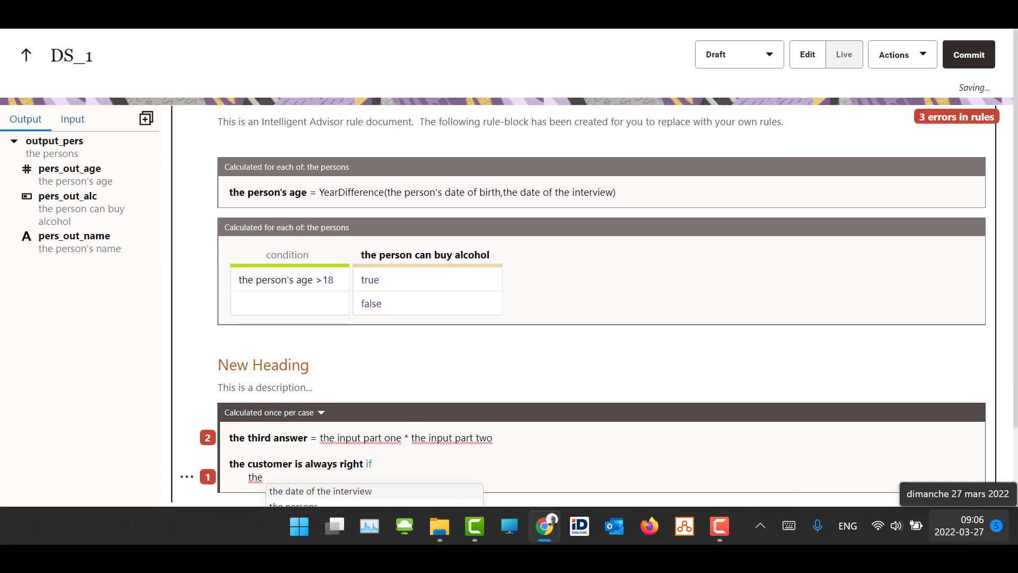
type("customer pays the b")
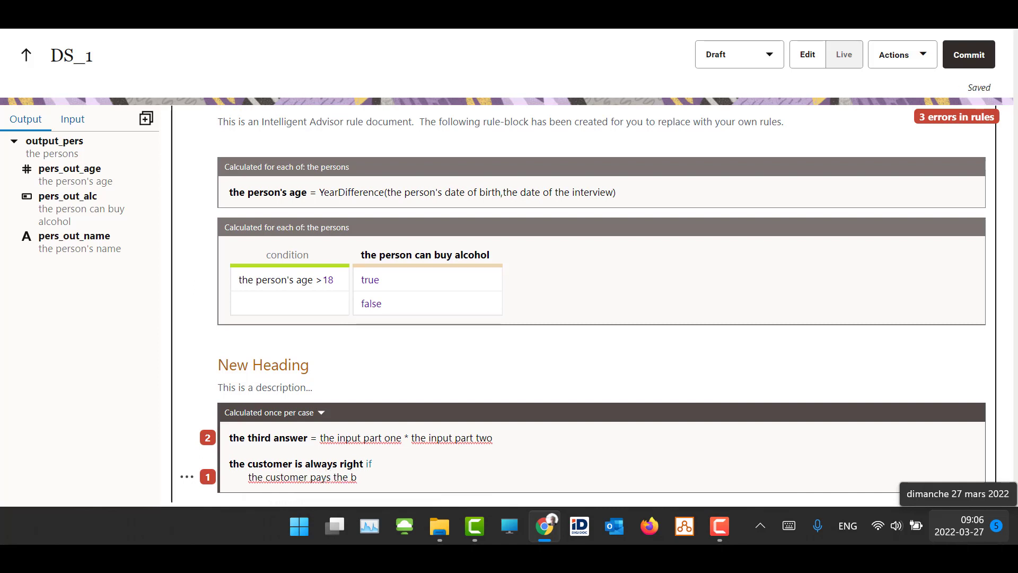
type("ill")
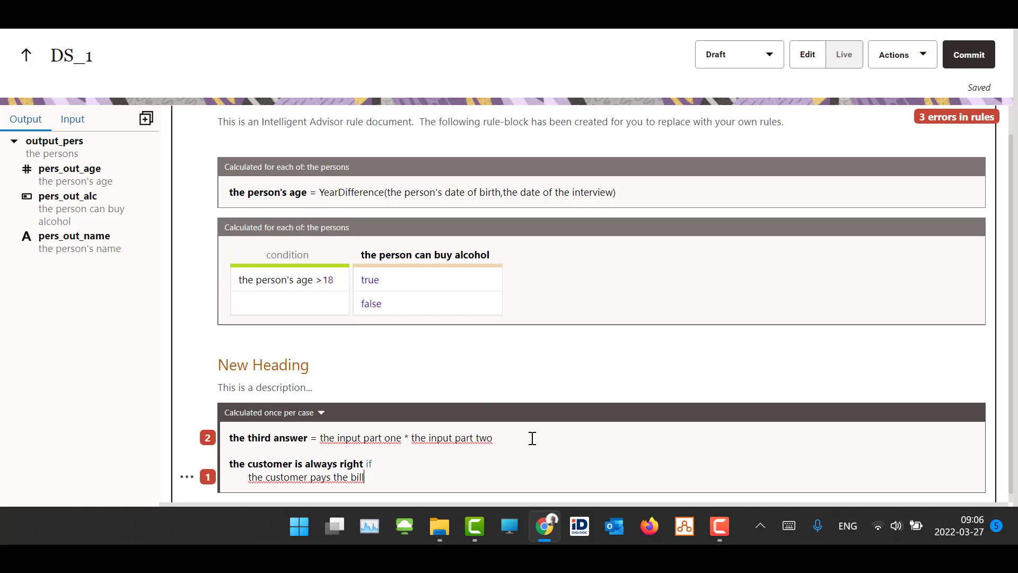
Review the list of rule errors and go to the one about "the input part two"
mouse_move(204, 449)
mouse_move(214, 485)
left_click(955, 127)
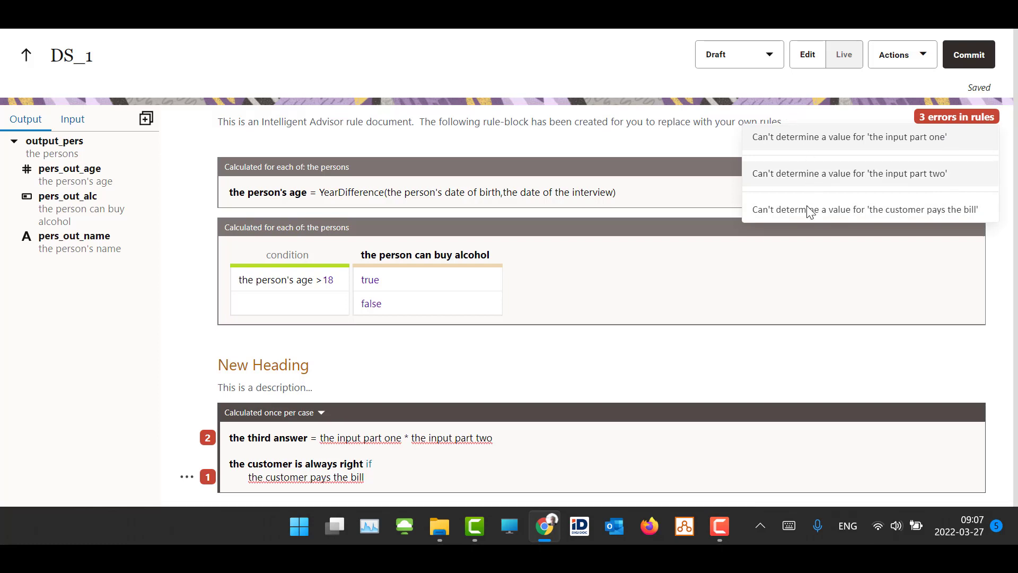
left_click(840, 183)
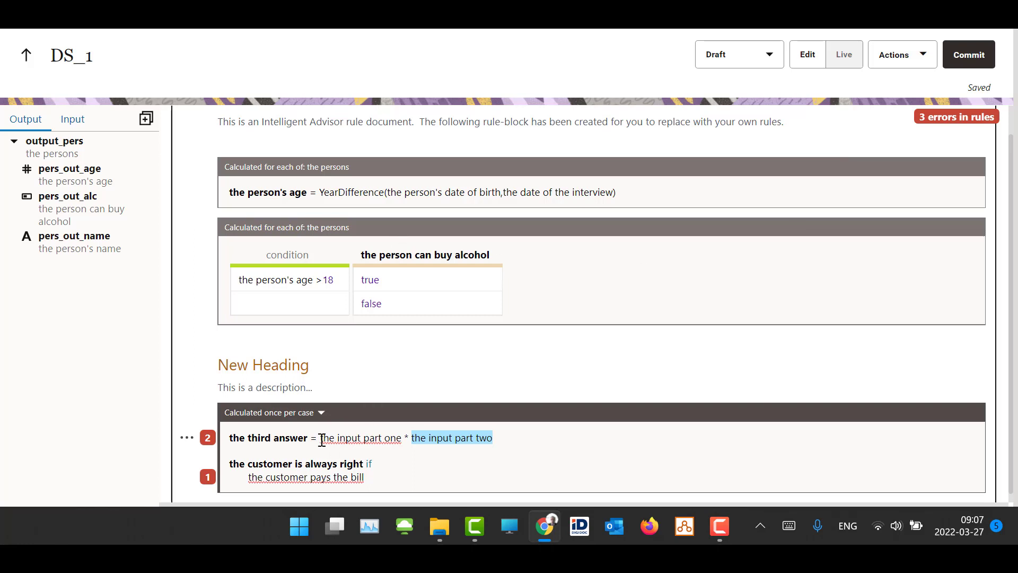
left_click(327, 464)
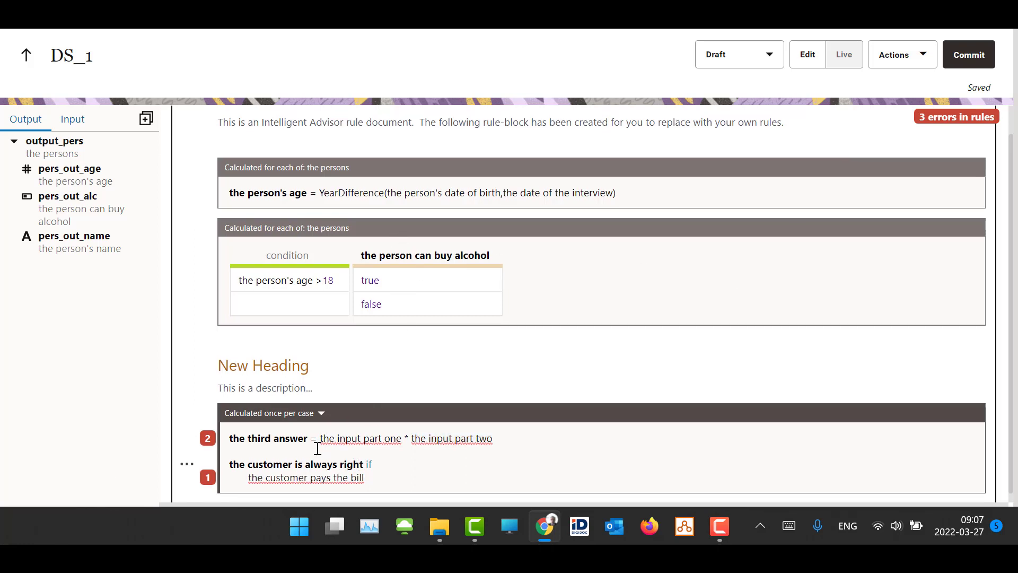
Examine the third answer rule's terms, especially "the input part one", against the project's defined inputs
left_click_drag(230, 438, 511, 441)
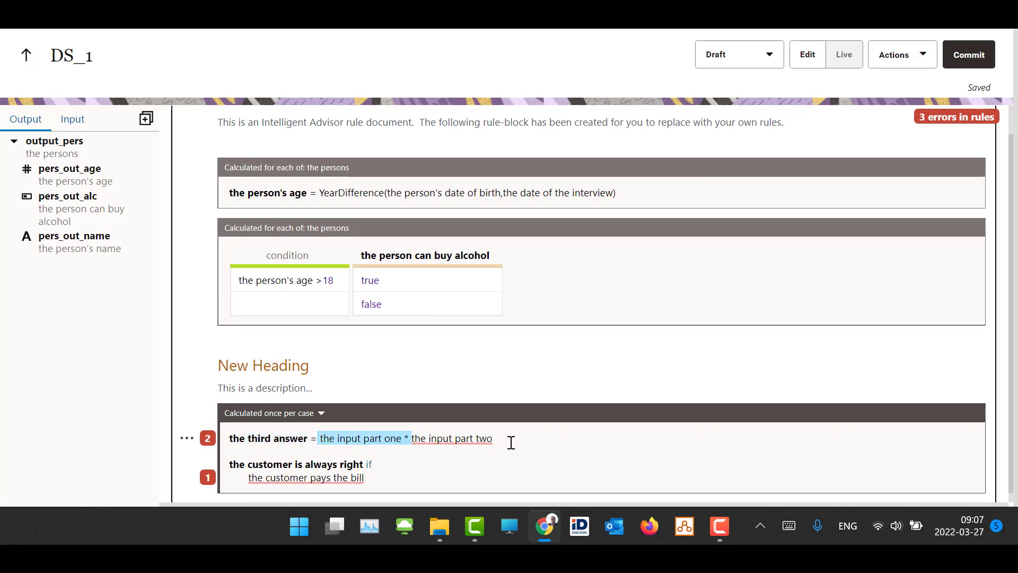
left_click(402, 439)
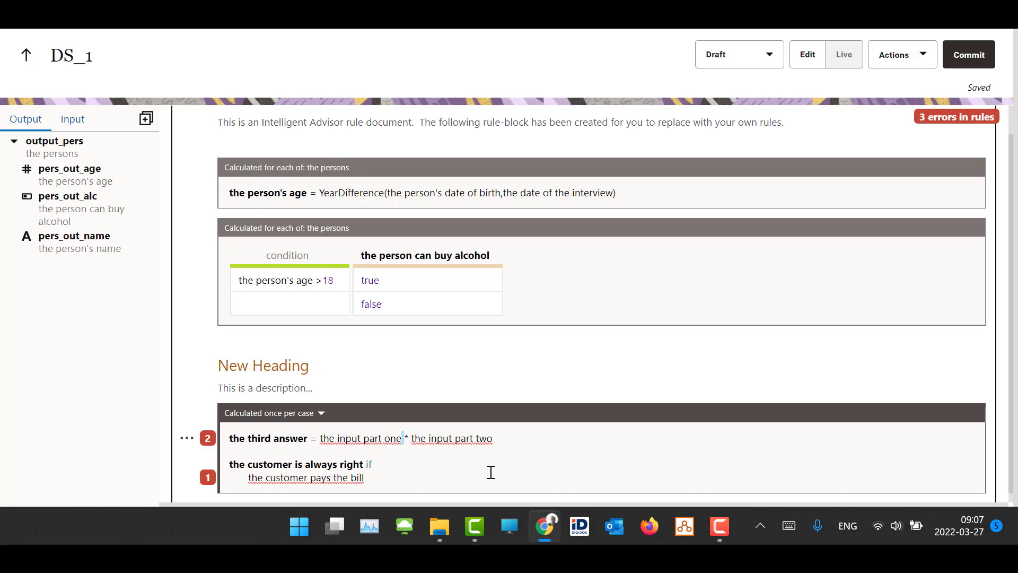
left_click_drag(320, 438, 402, 440)
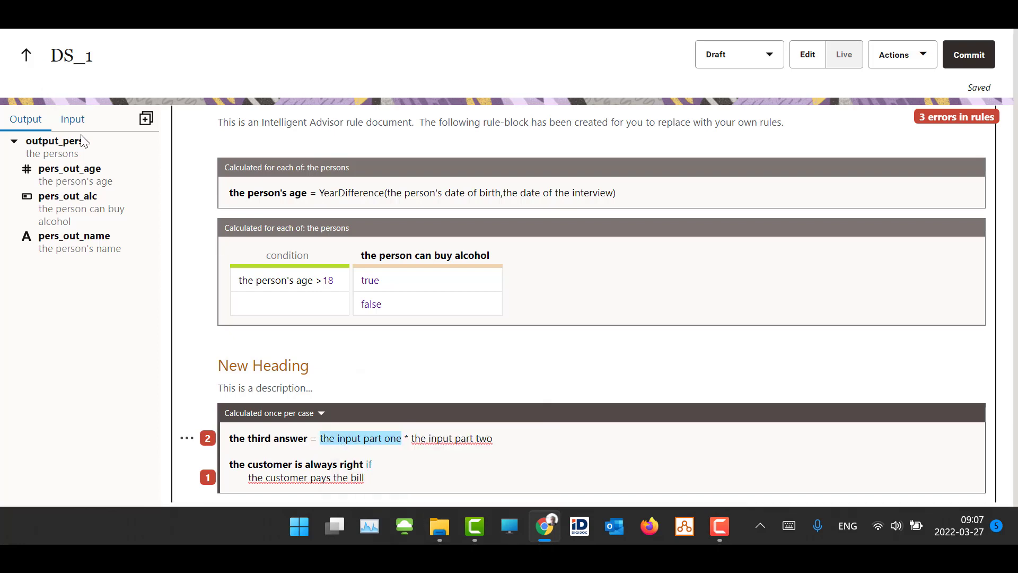
left_click(72, 120)
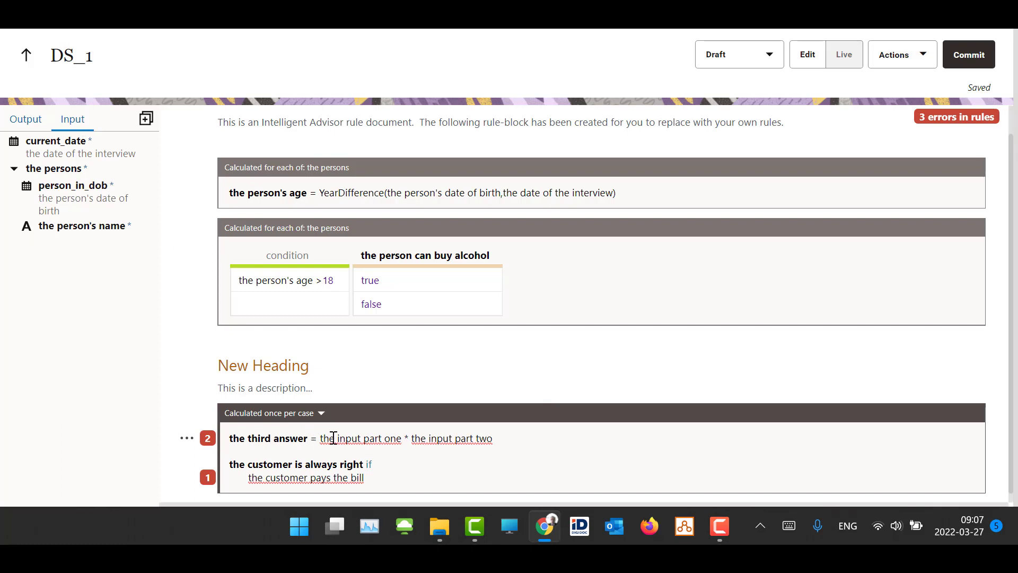
left_click_drag(322, 438, 401, 440)
key("ctrl+c")
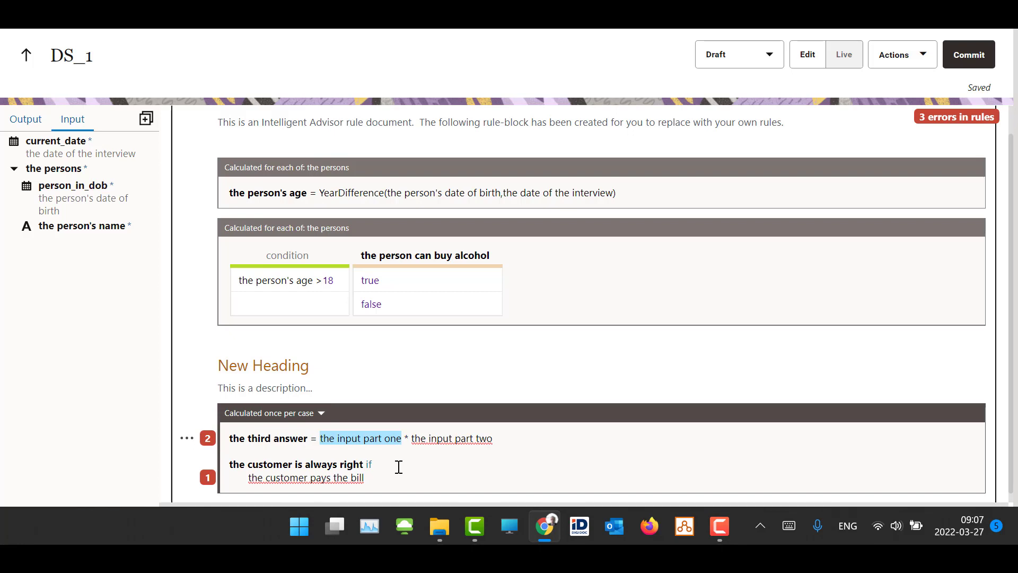
left_click(410, 430)
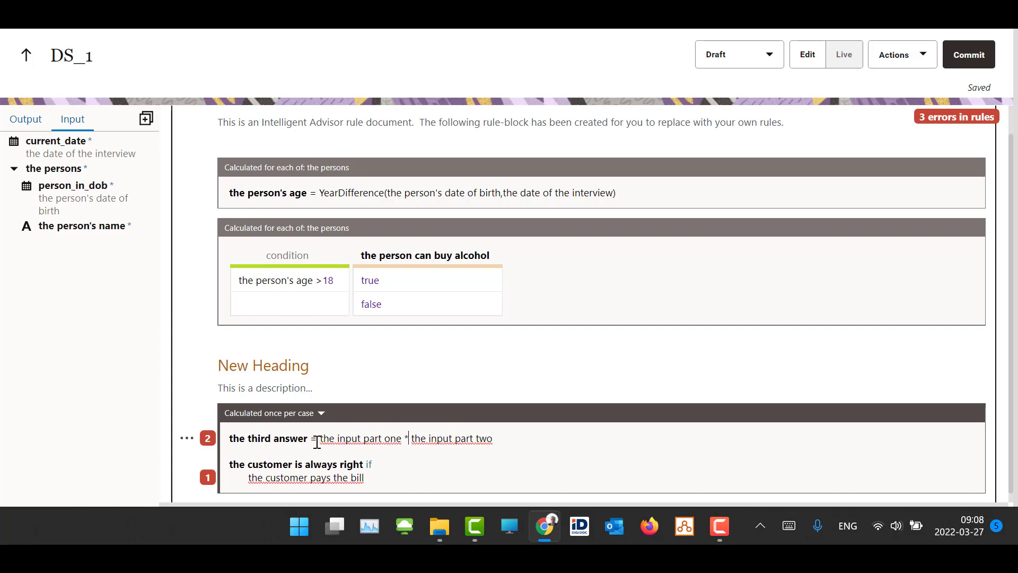
mouse_move(316, 441)
left_mouse_down()
mouse_move(405, 439)
mouse_move(327, 441)
left_mouse_up()
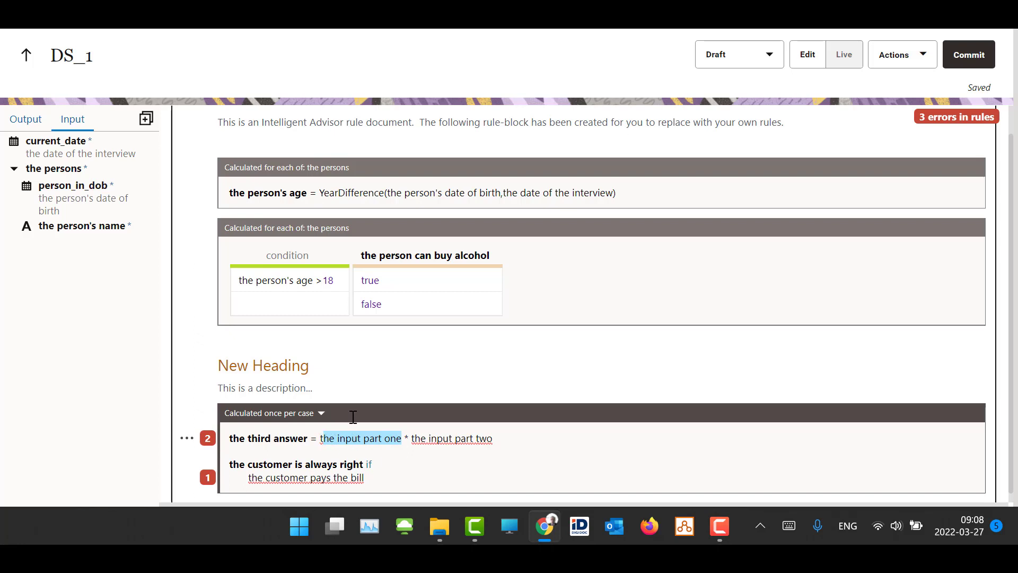
Add a required number input named "the input part one", using the term from the third answer rule
left_click(147, 123)
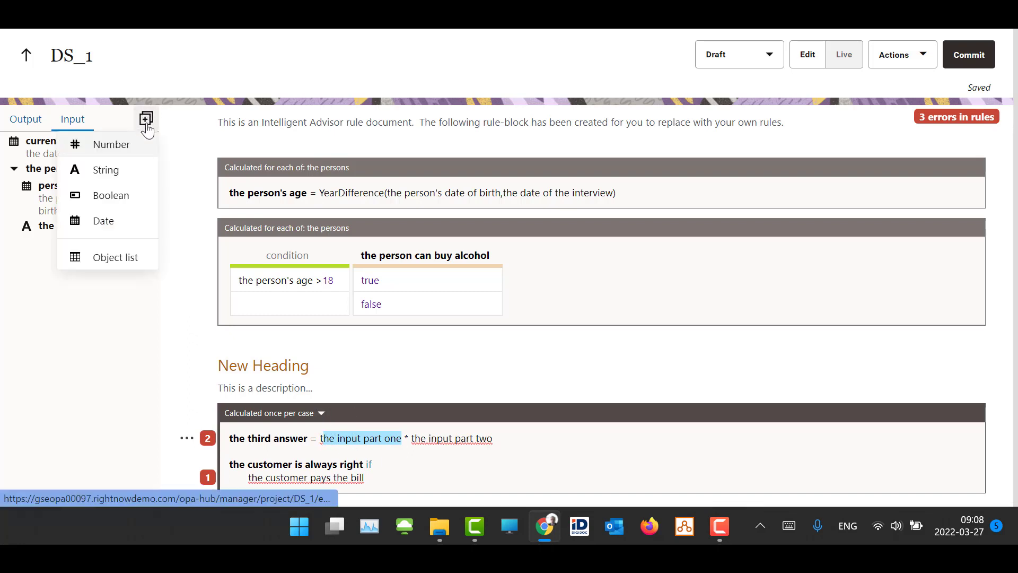
left_click(114, 144)
key("ctrl+v")
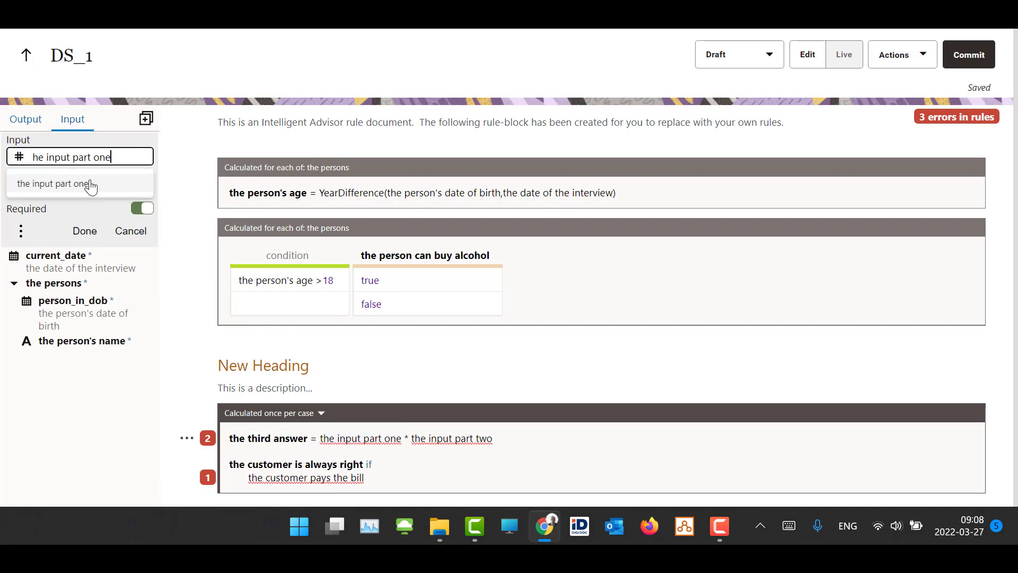
left_click(93, 182)
left_click(97, 192)
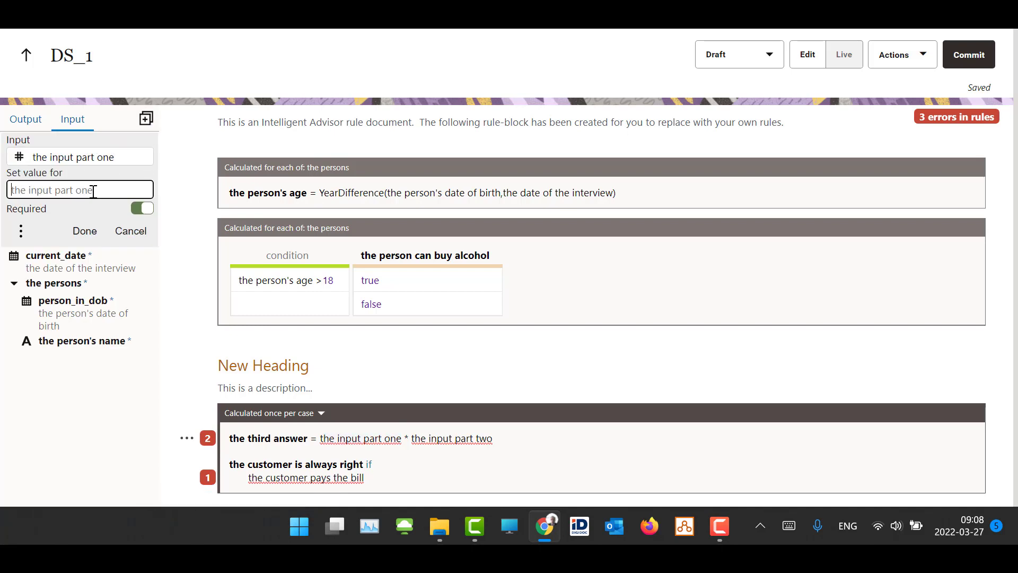
left_click(84, 231)
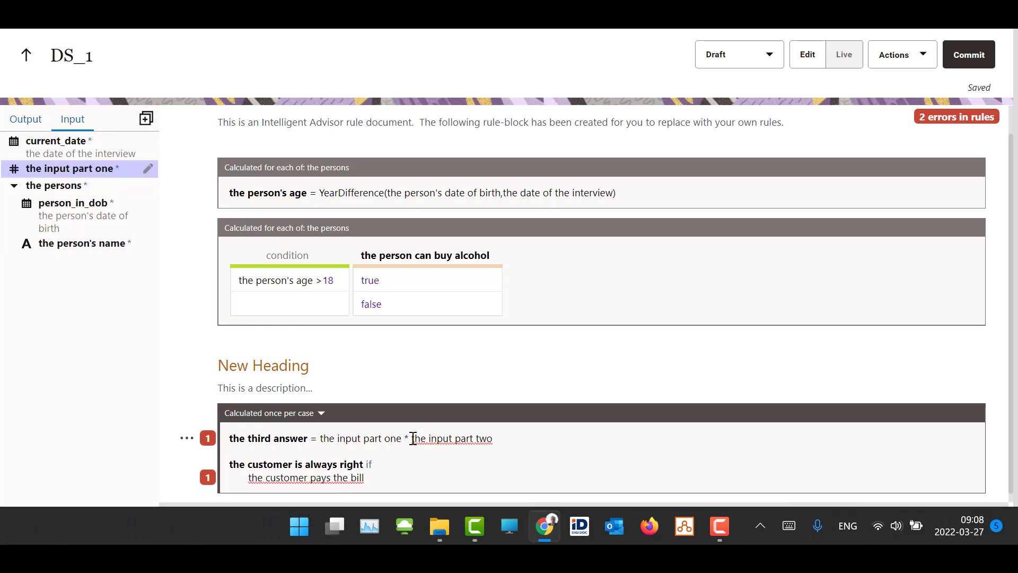
Add a required number input for the rule's other undefined term, "the input part two"
left_click_drag(413, 438, 496, 441)
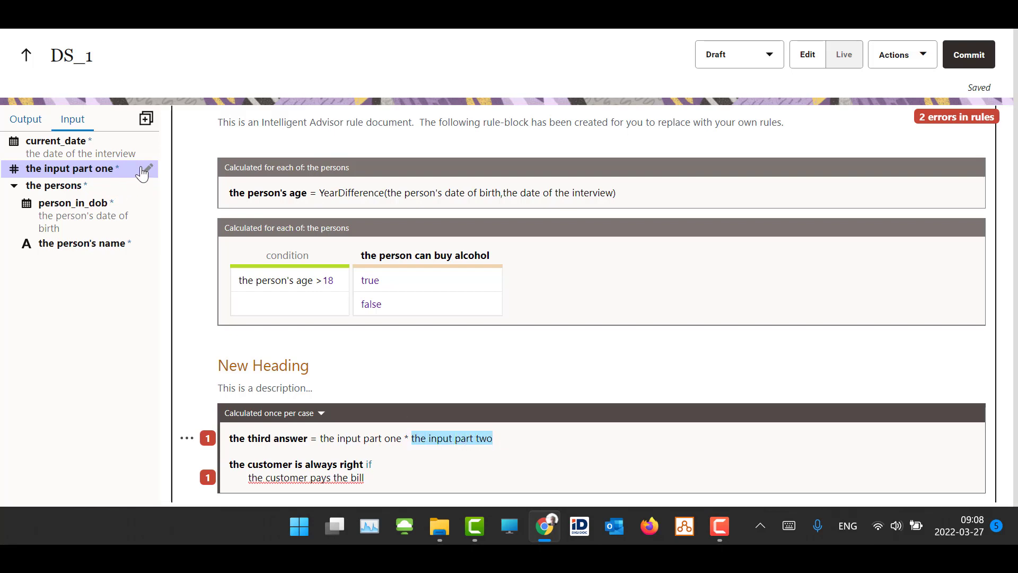
left_click(146, 118)
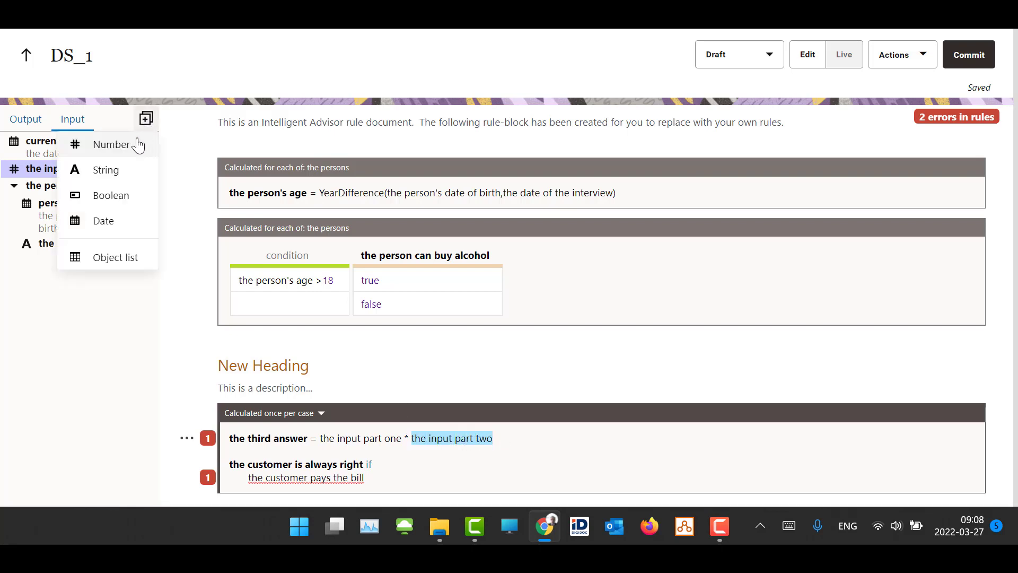
left_click(106, 144)
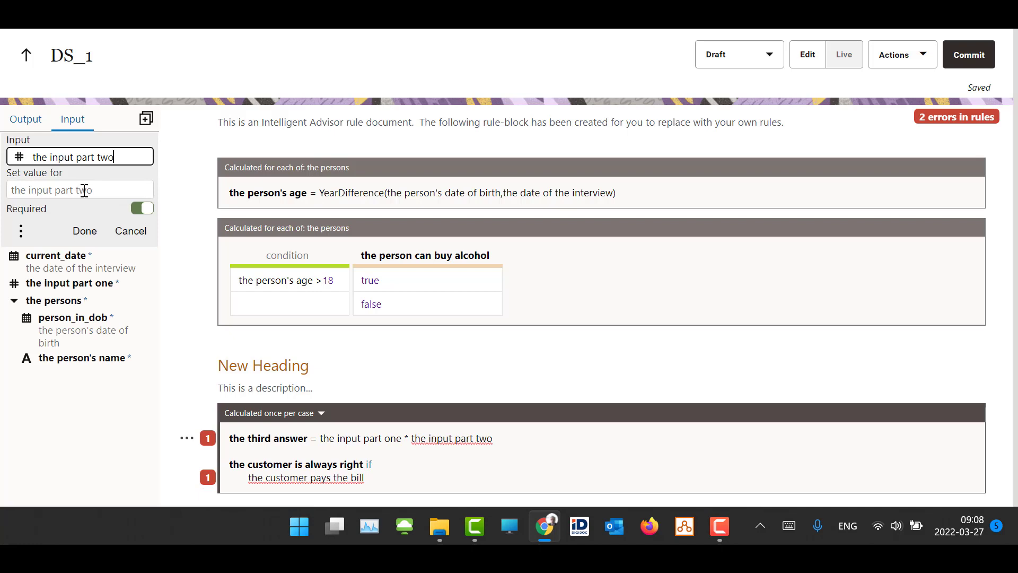
left_click(84, 231)
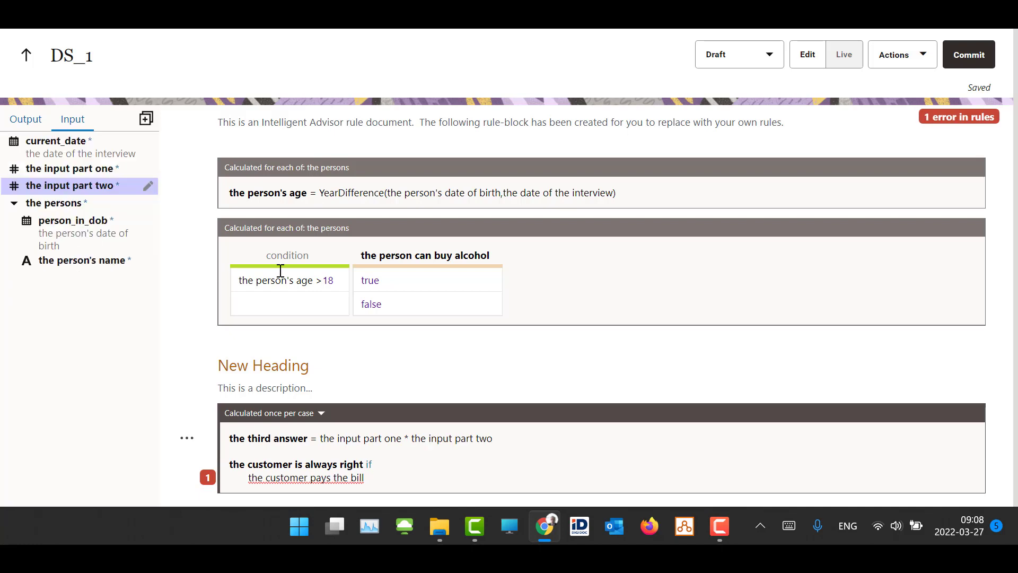
Delete the rule "the customer is always right if the customer pays the bill" from the new rule block
left_click_drag(369, 482, 211, 461)
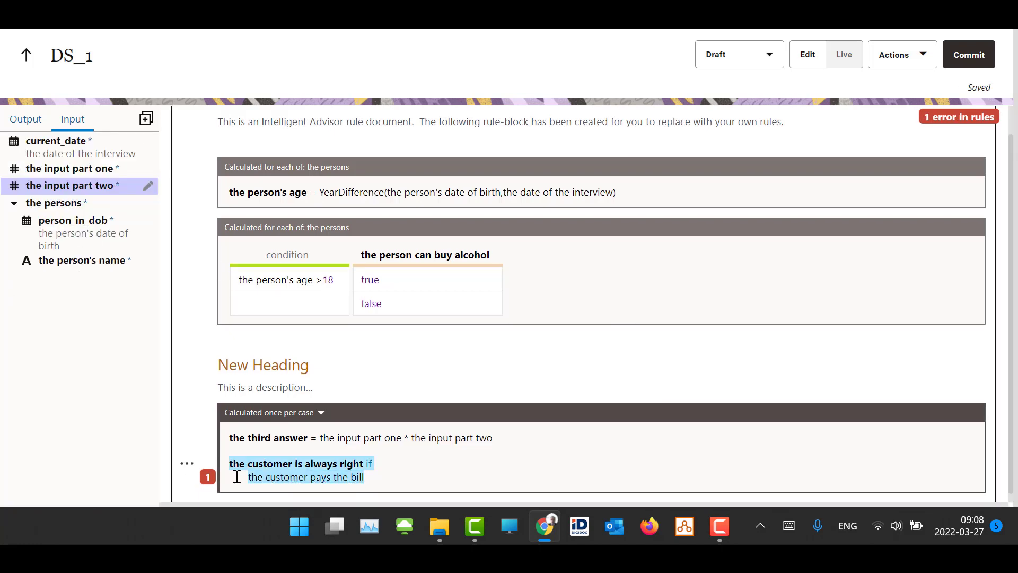
key("BackSpace")
key("BackSpace")
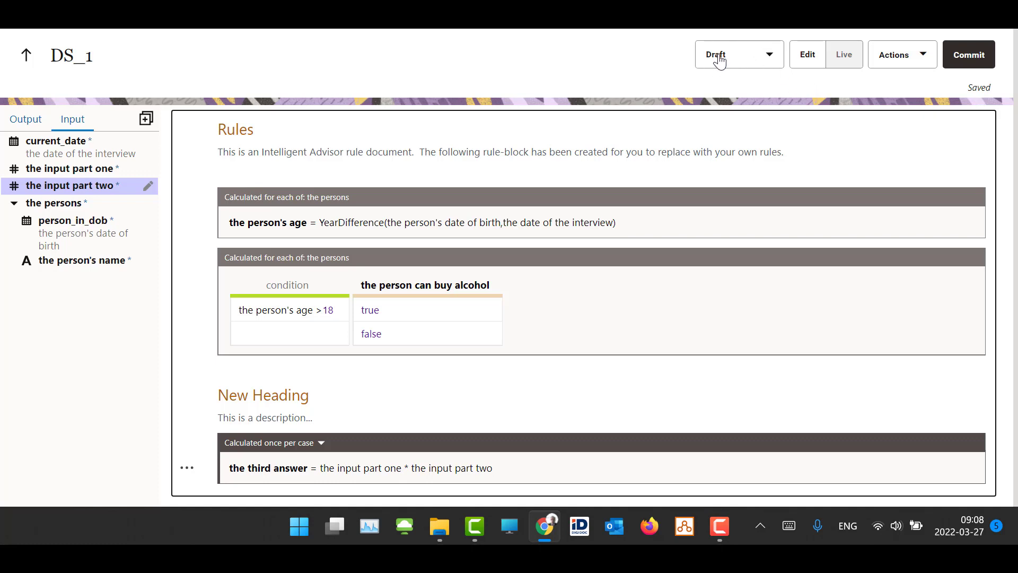
Examine the terms used in the age and alcohol rules of Version 36, and return to the draft
left_click(773, 57)
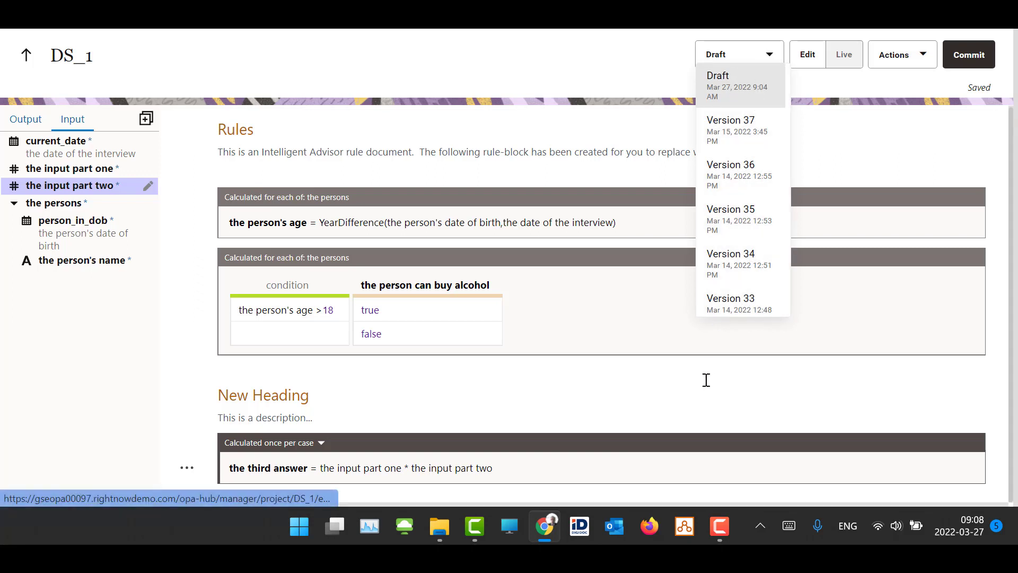
left_click(734, 174)
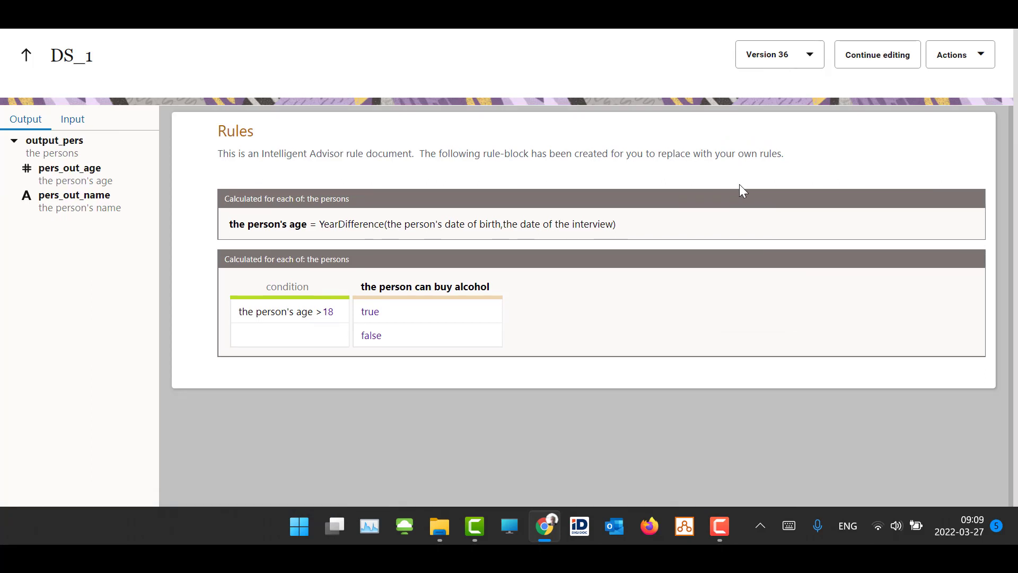
left_click(484, 224)
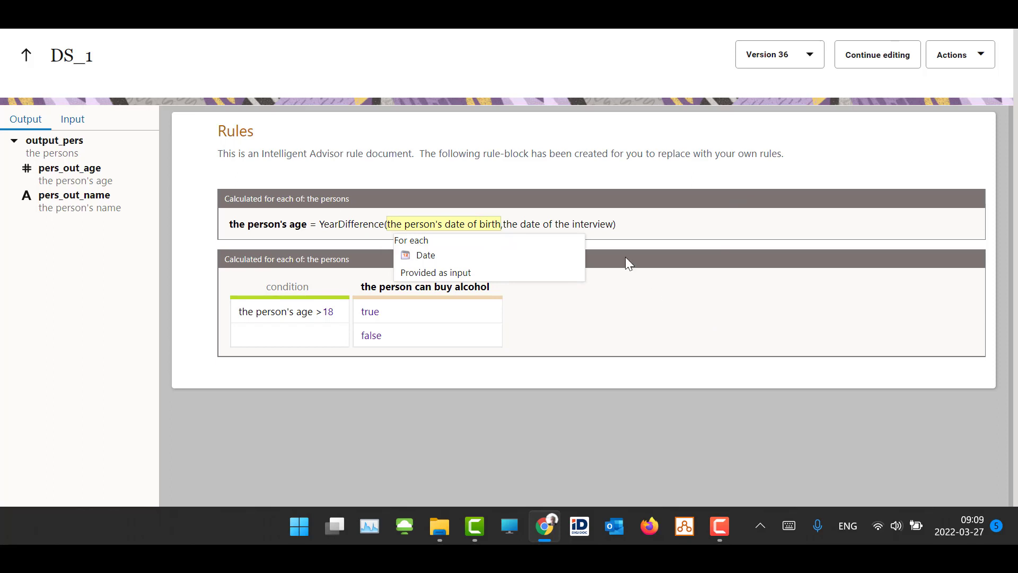
left_click(596, 223)
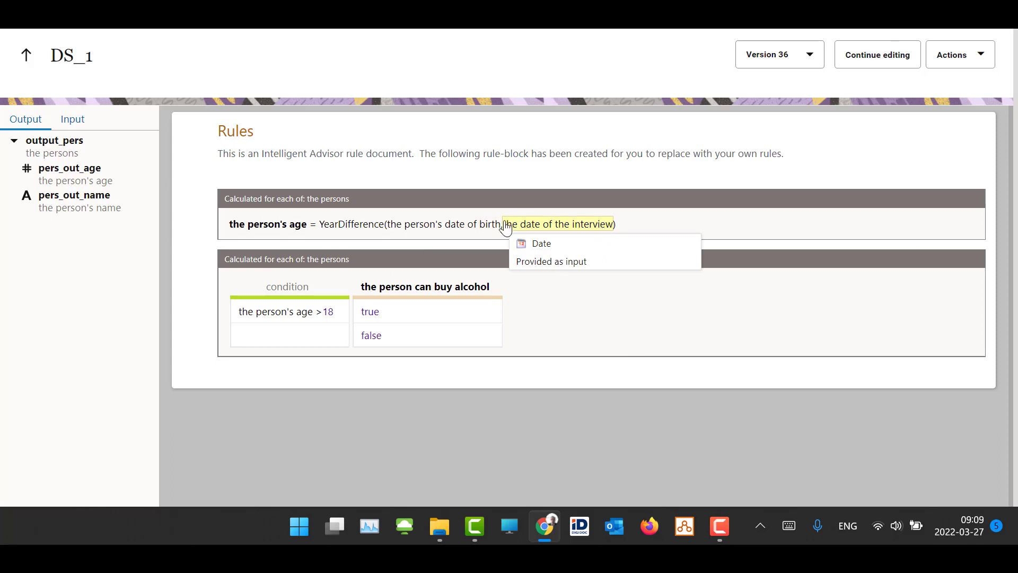
left_click(268, 227)
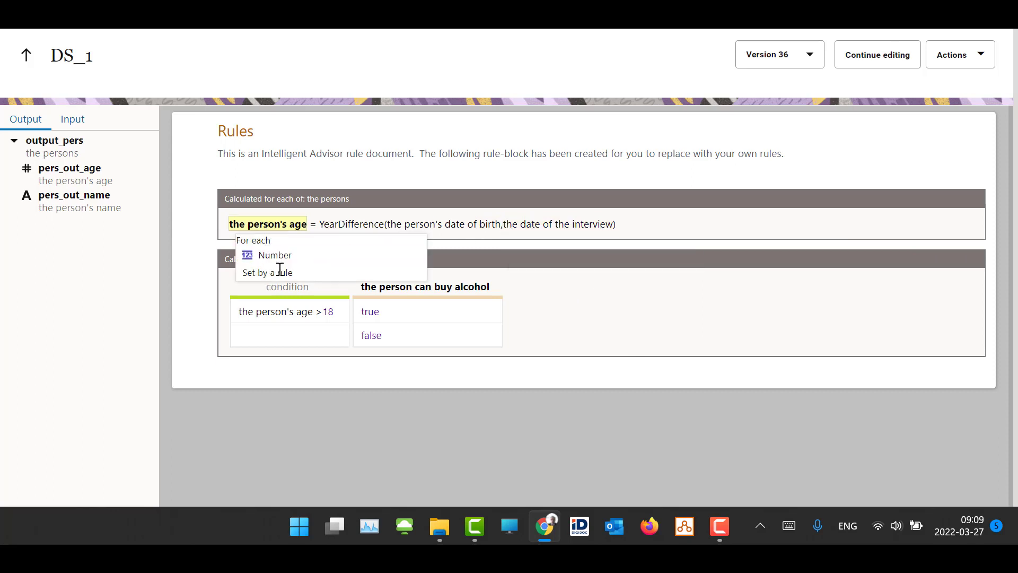
left_click(538, 224)
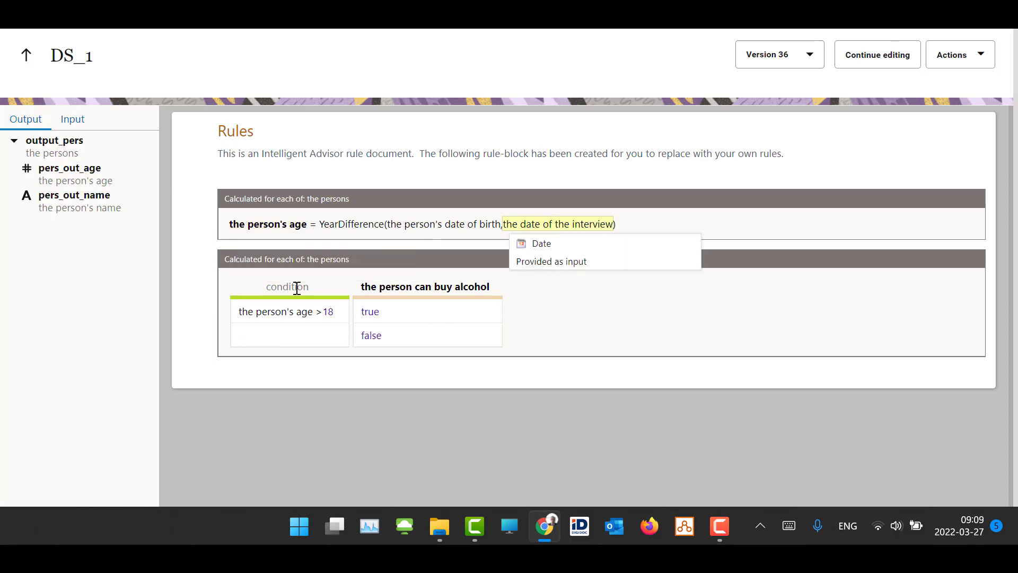
left_click(399, 287)
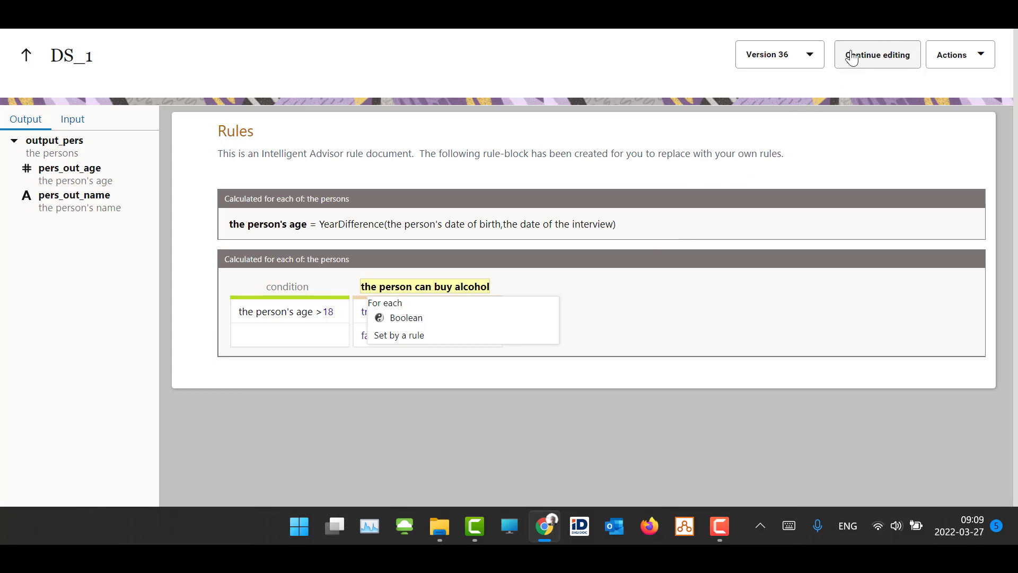
left_click(810, 55)
left_click(774, 89)
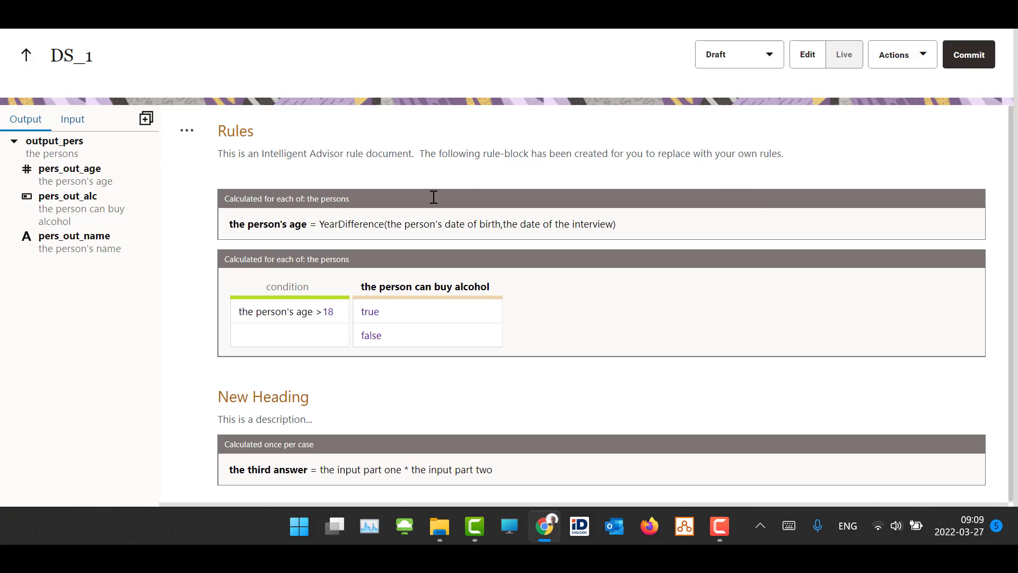
Test the third answer rule live with the input part one and the input part two both set to 12, and return to editing
left_click(522, 465)
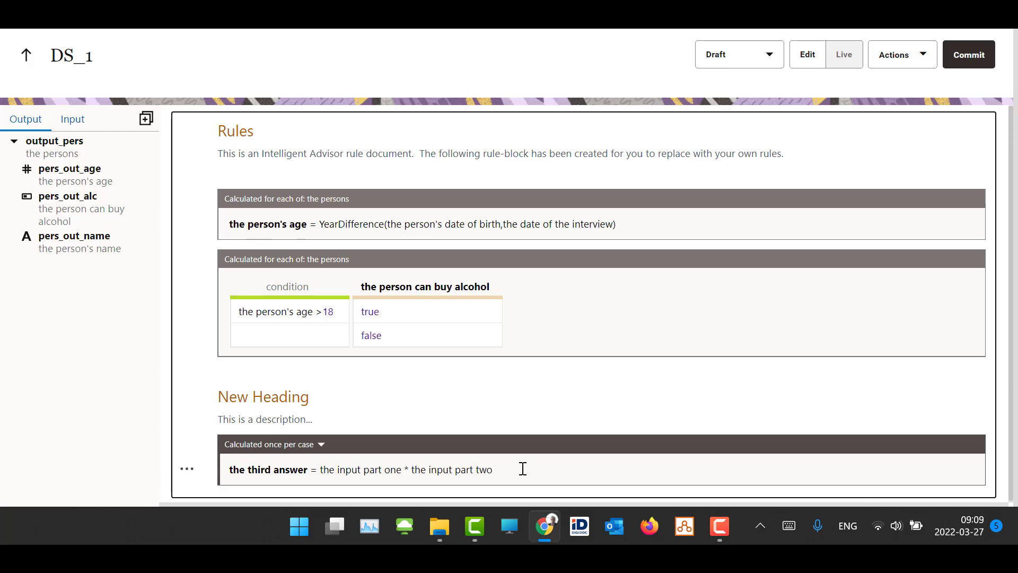
left_click(843, 61)
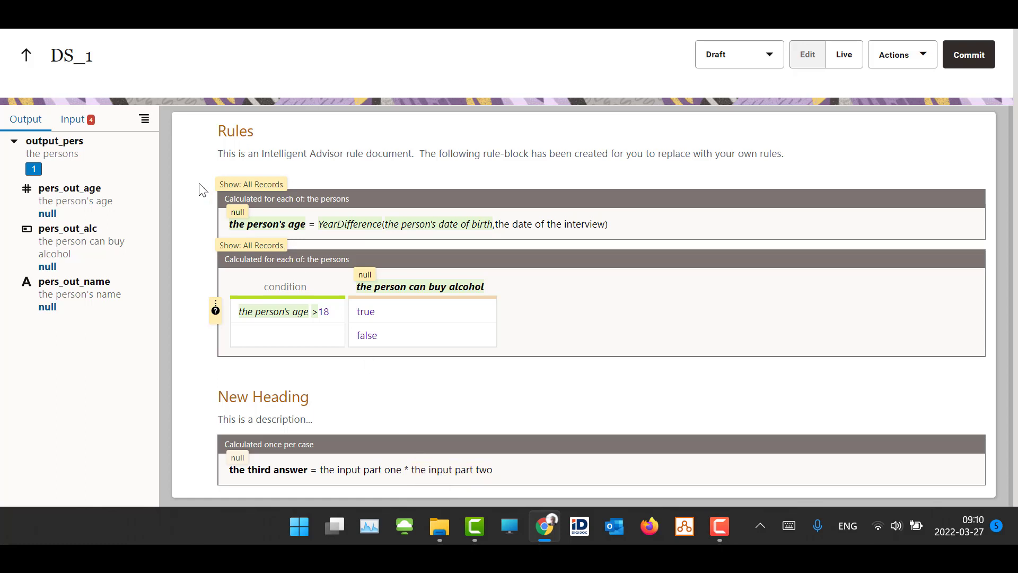
left_click(68, 122)
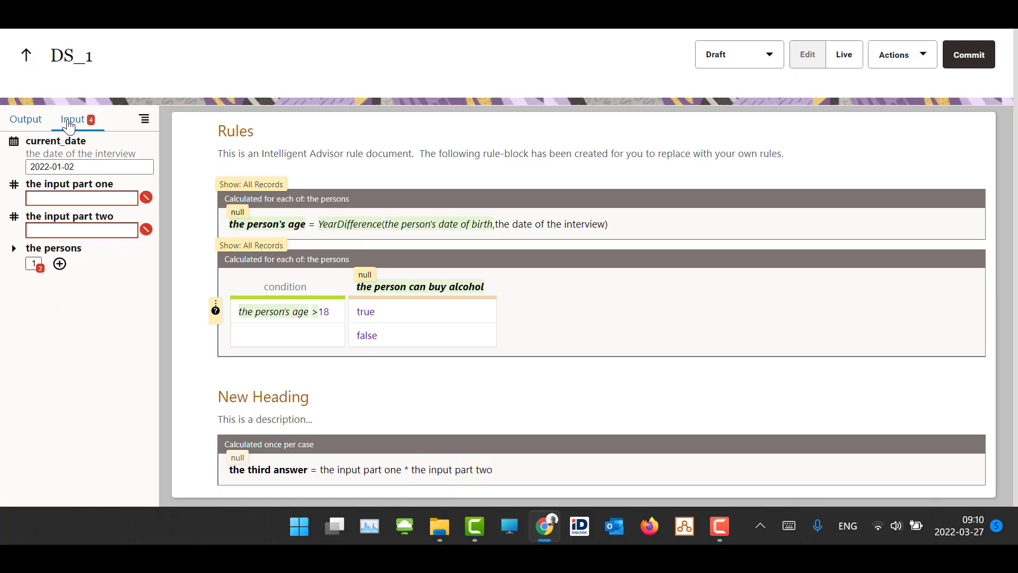
left_click(82, 197)
type("12")
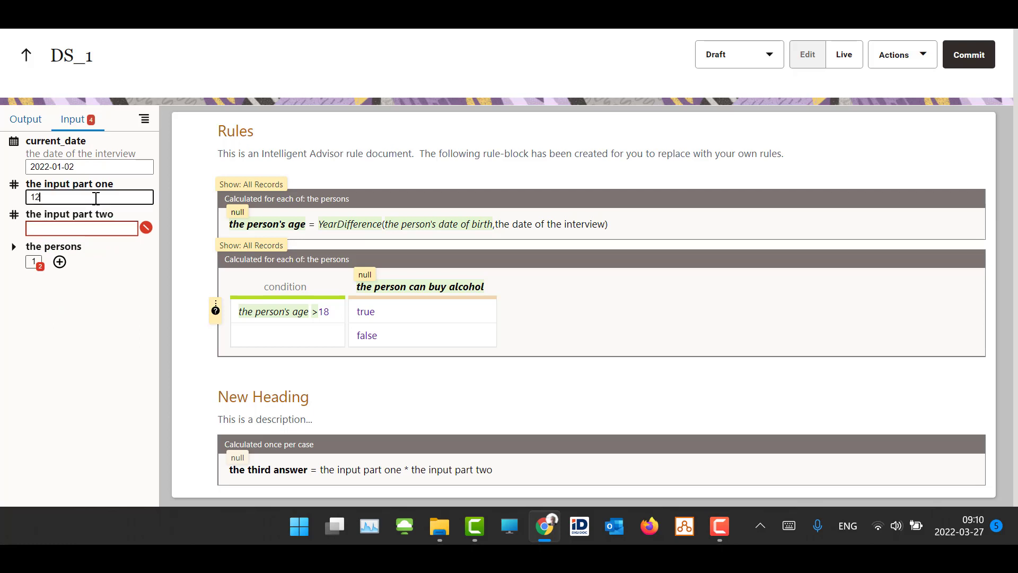
left_click(98, 227)
type("12")
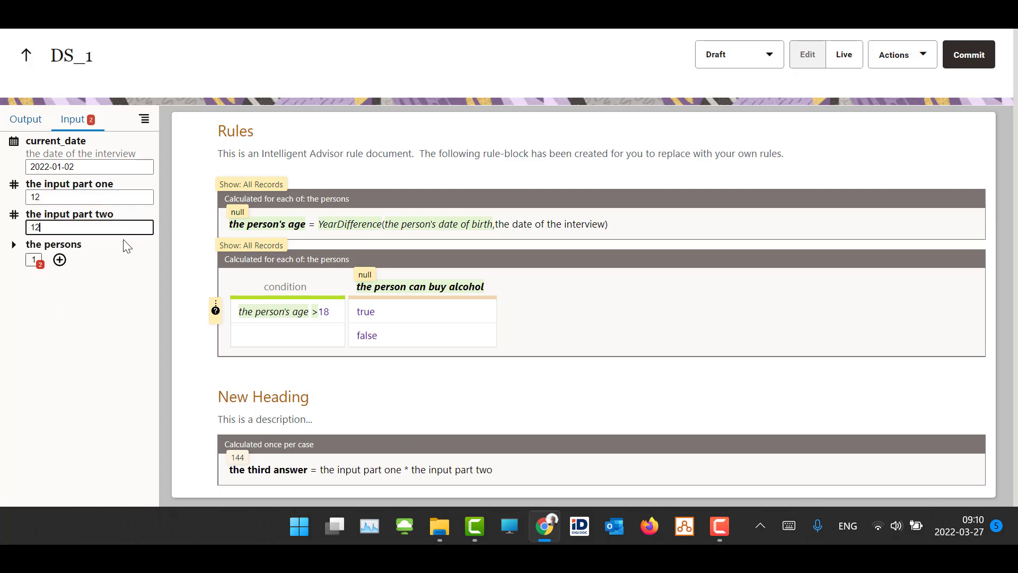
key("Tab")
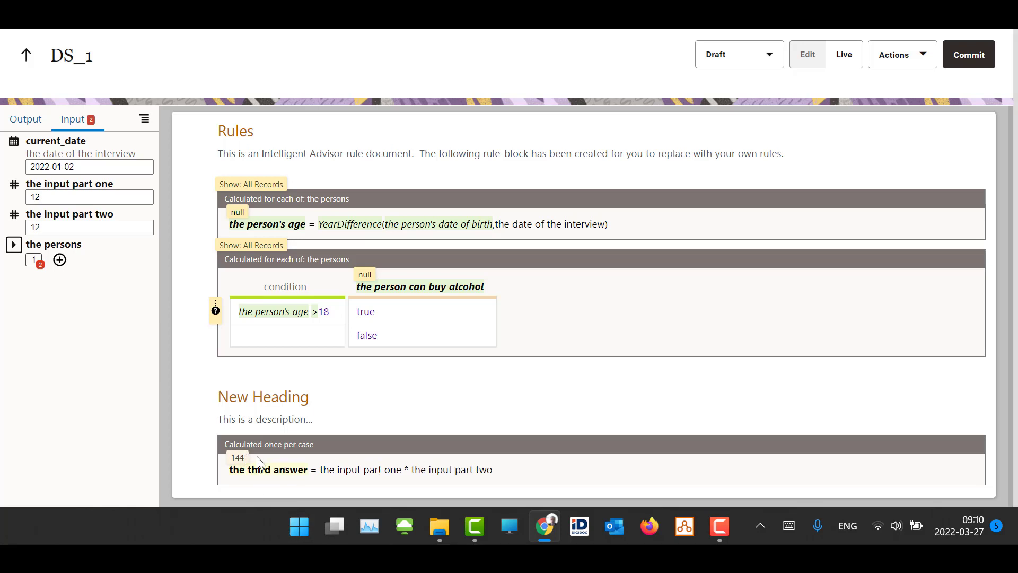
mouse_move(409, 480)
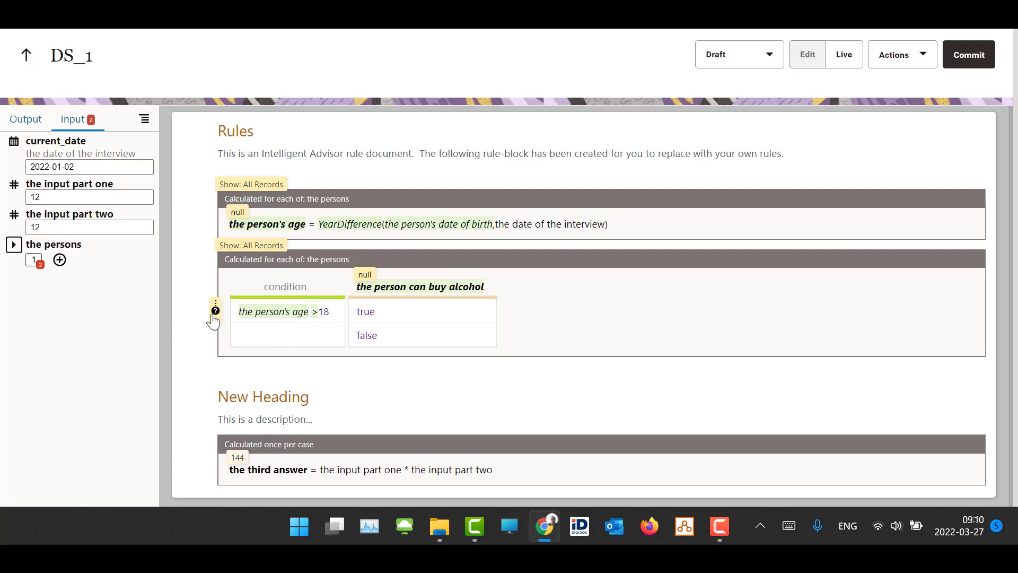
mouse_move(214, 321)
left_click(805, 55)
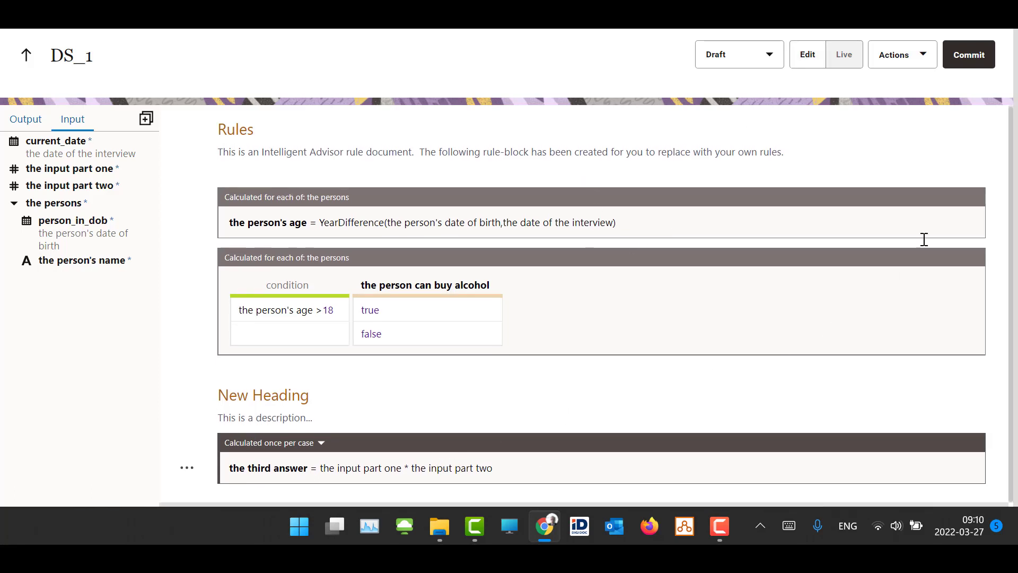
Commit the draft as a new version and check the project's version list
left_click(974, 60)
left_click(765, 61)
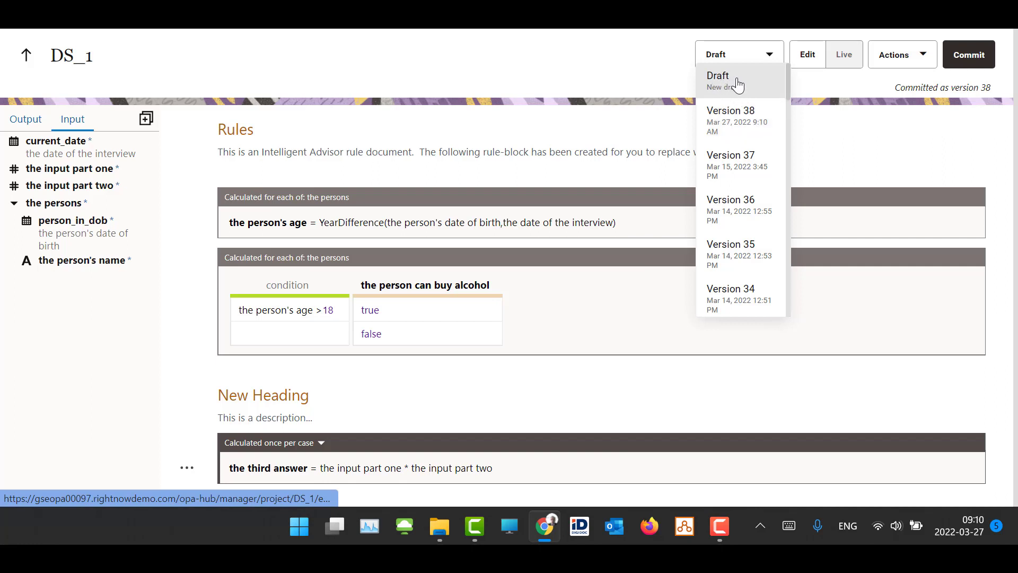
left_click(880, 145)
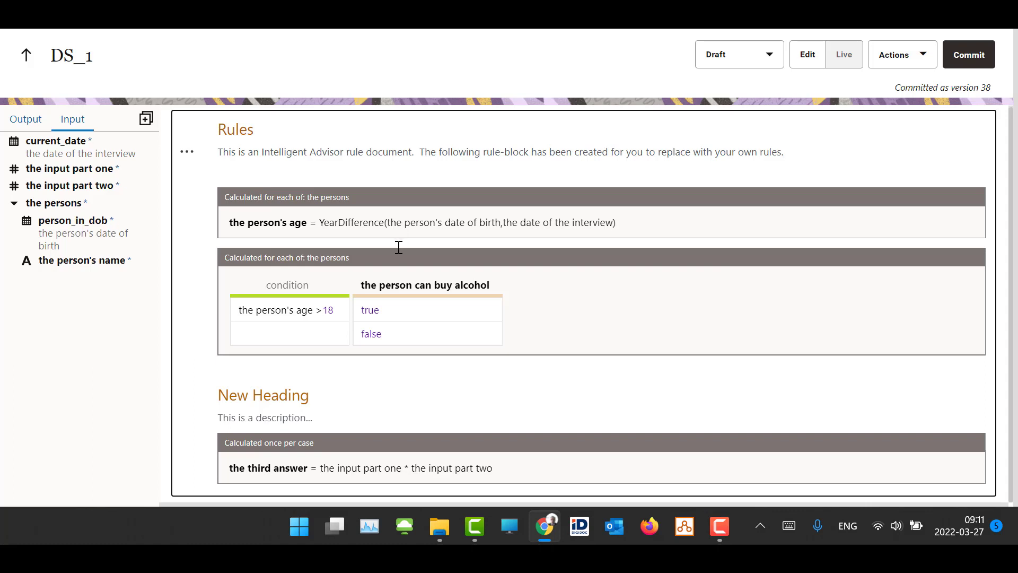
Review the deployment settings for the committed DS_1 version and cancel without deploying
left_click(933, 62)
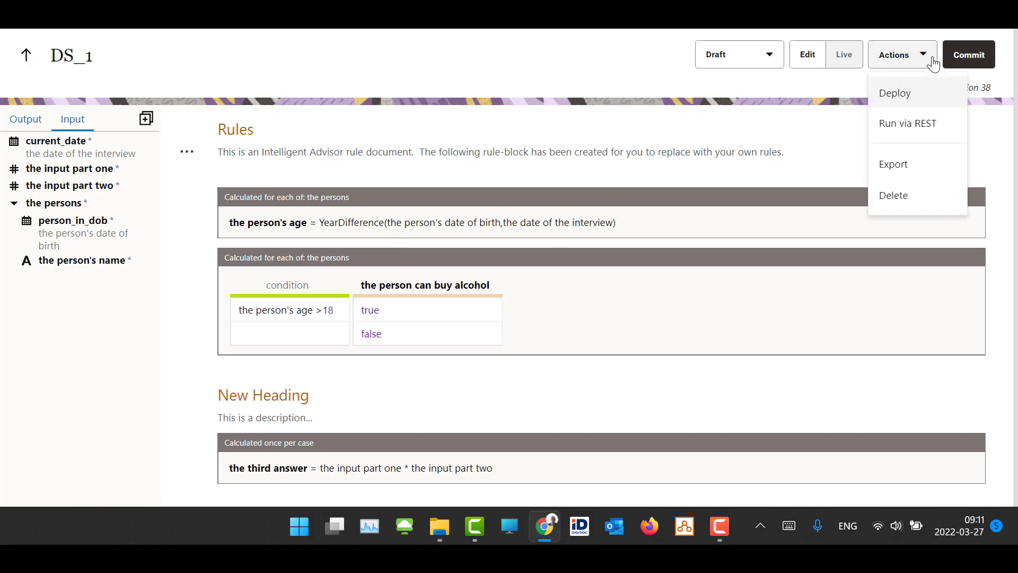
left_click(913, 98)
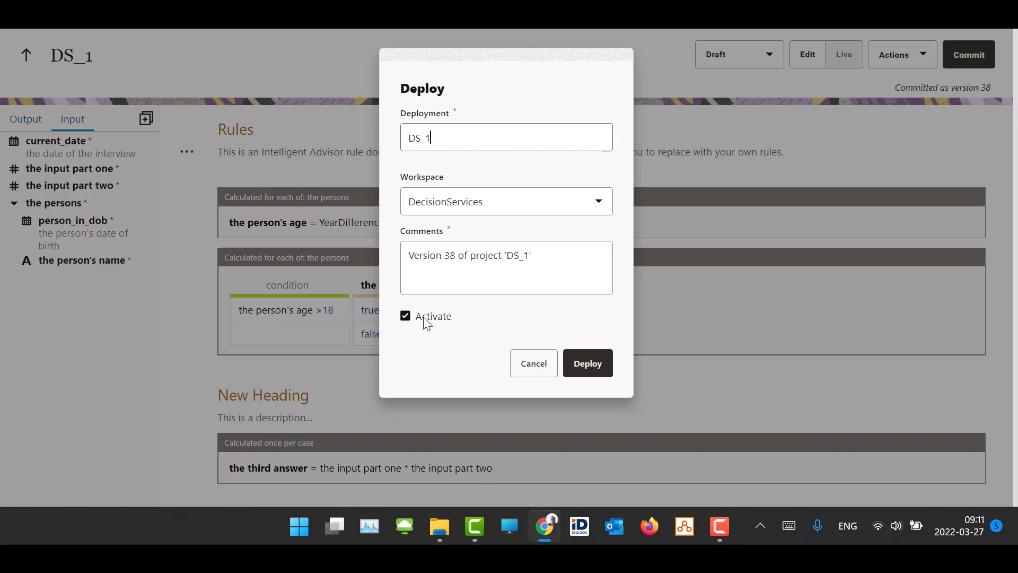
left_click(534, 364)
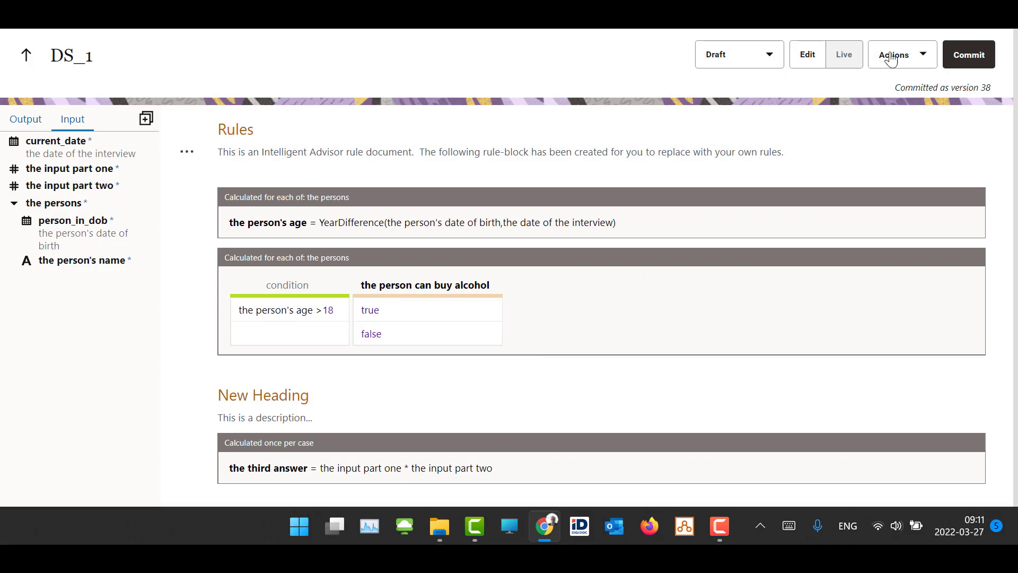
Export the project as JSON, inspect its input and output contracts in the text editor, and switch back to the browser
left_click(925, 59)
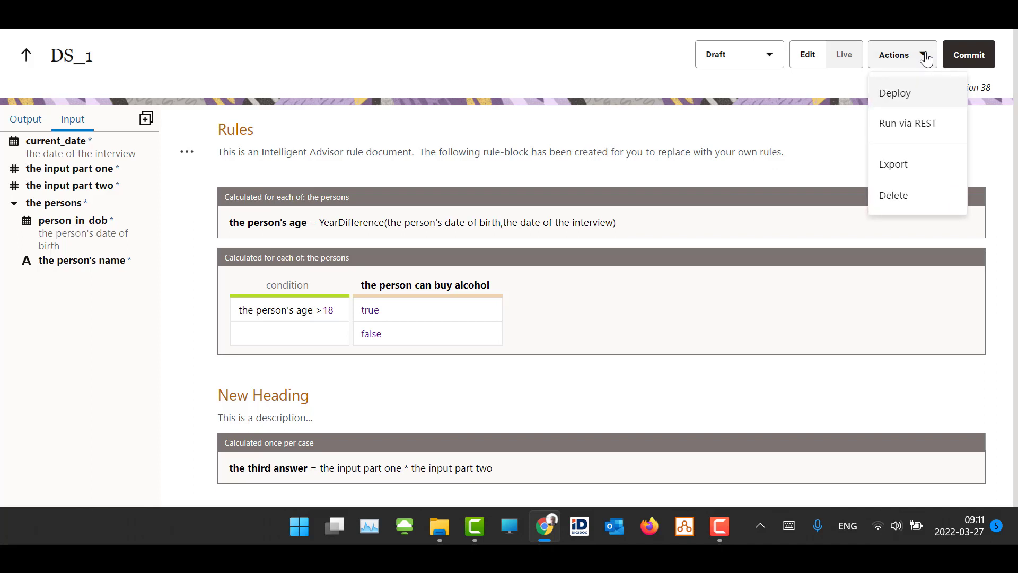
left_click(933, 168)
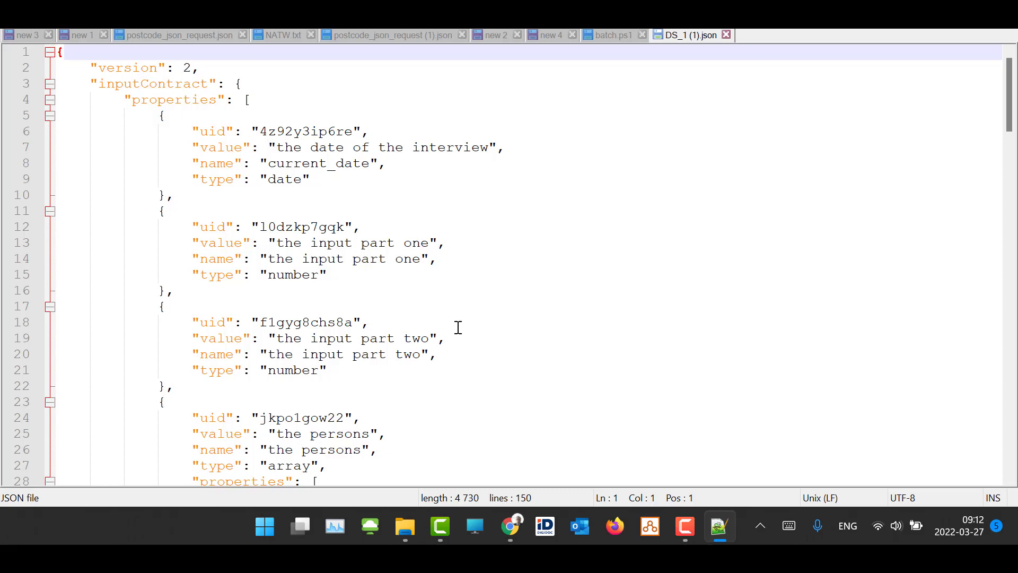
left_click(49, 100)
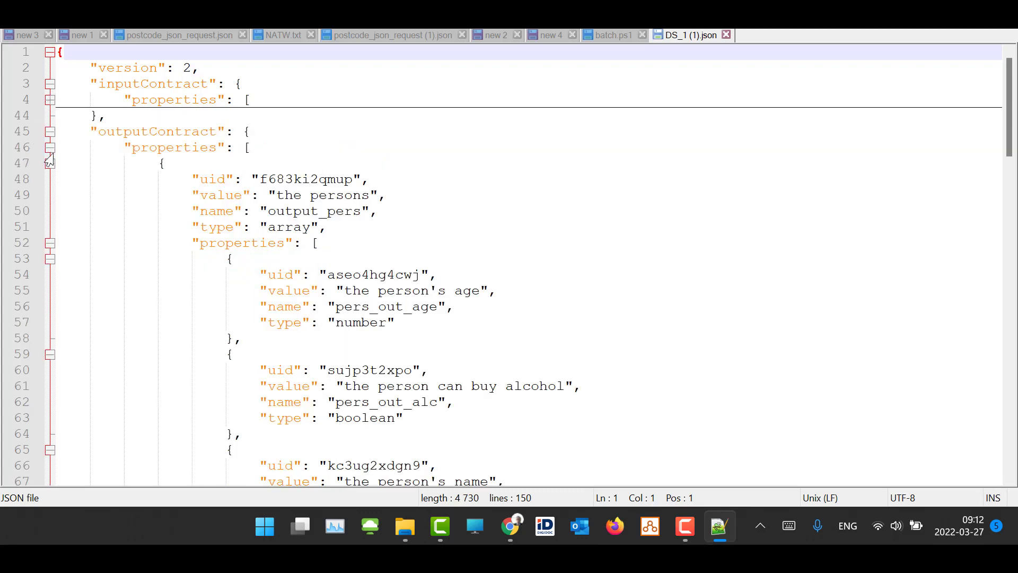
key("alt+Tab")
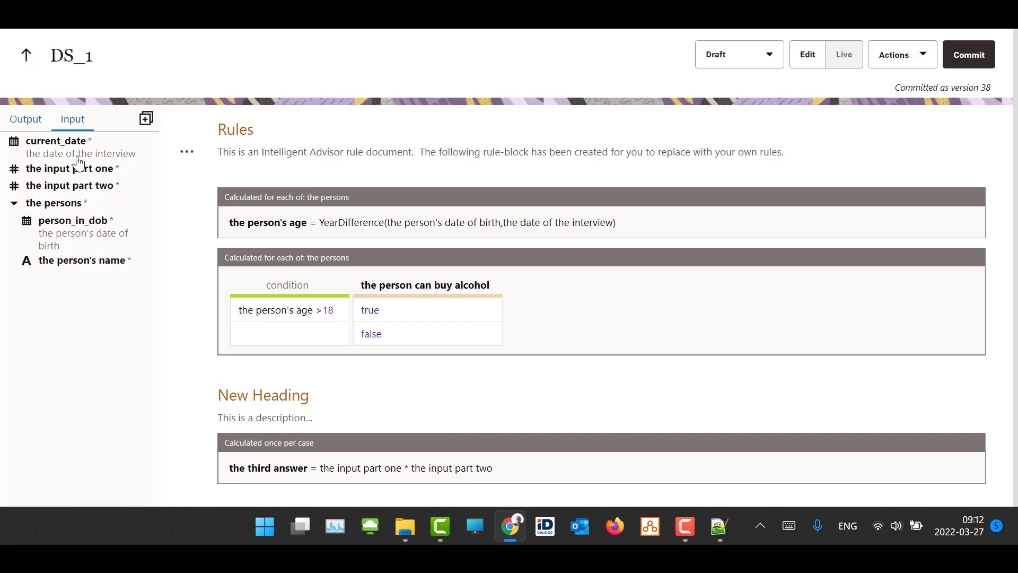
left_click(923, 53)
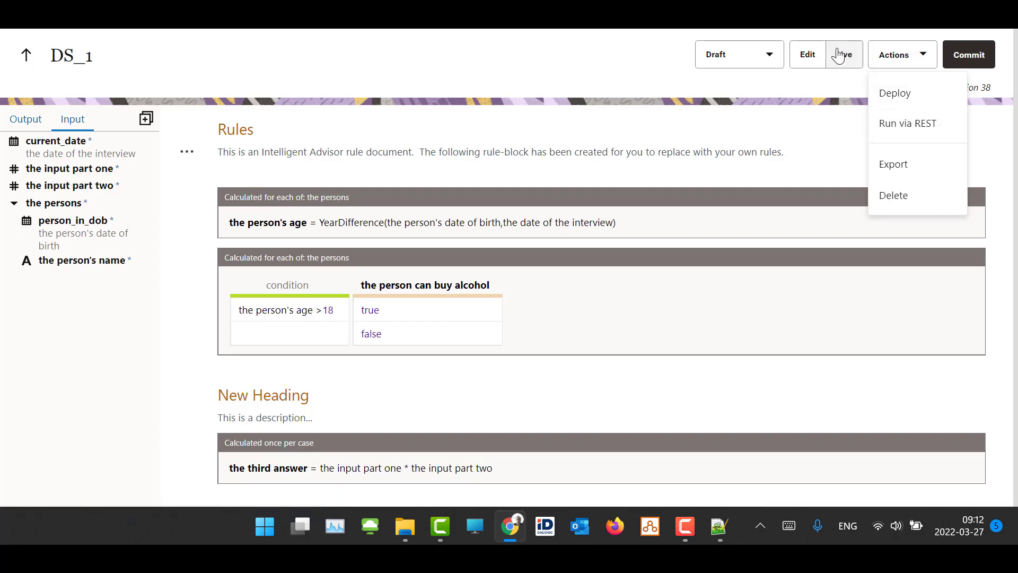
Open DS_1's Run via REST page and set both input parts to 12 and current_date to 2022-01-01 in the trial form
left_click(904, 125)
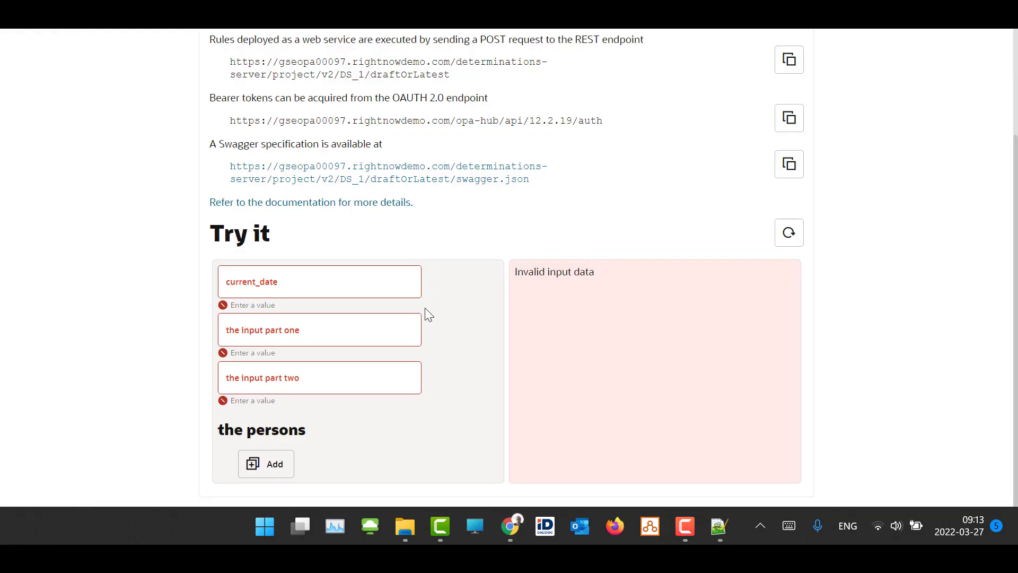
left_click(332, 334)
type("12")
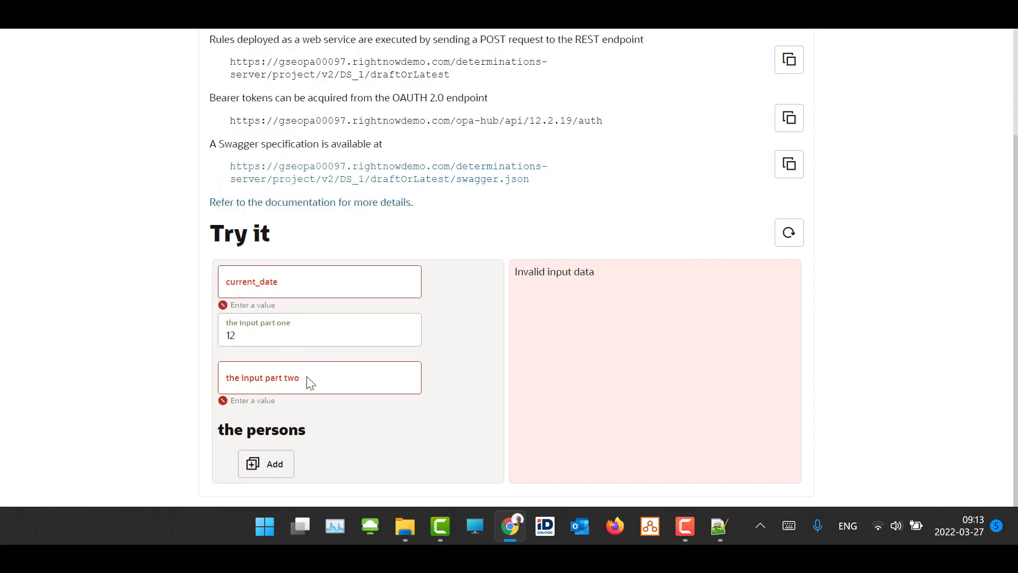
left_click(230, 381)
type("12")
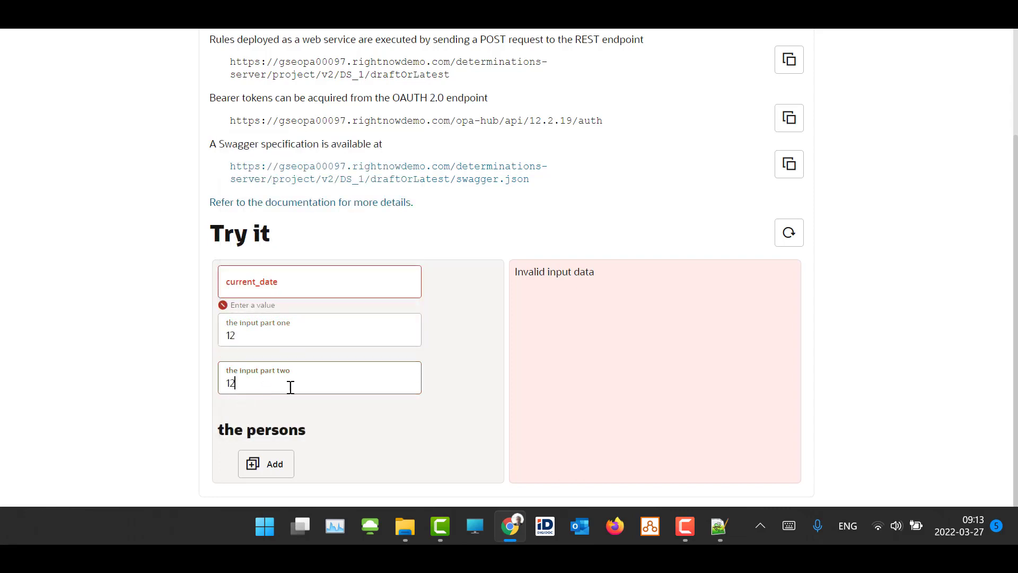
key("Tab")
left_click(294, 283)
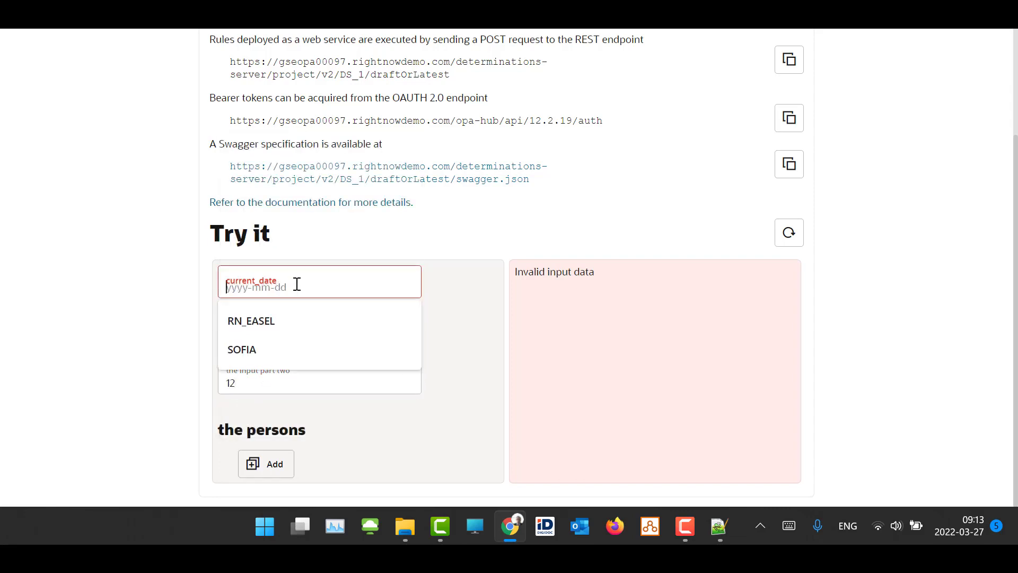
type("2022")
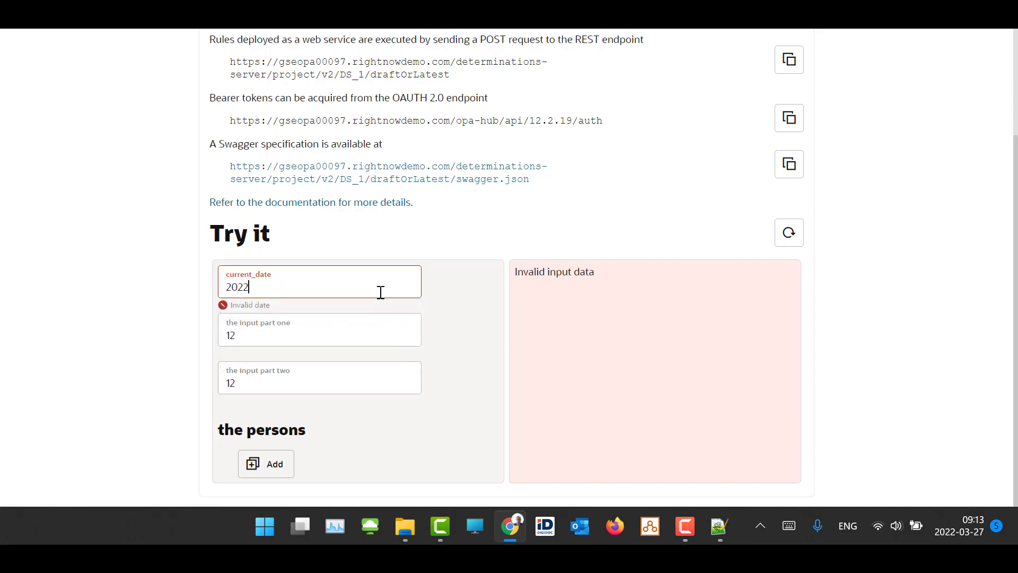
type("-01-01")
key("Tab")
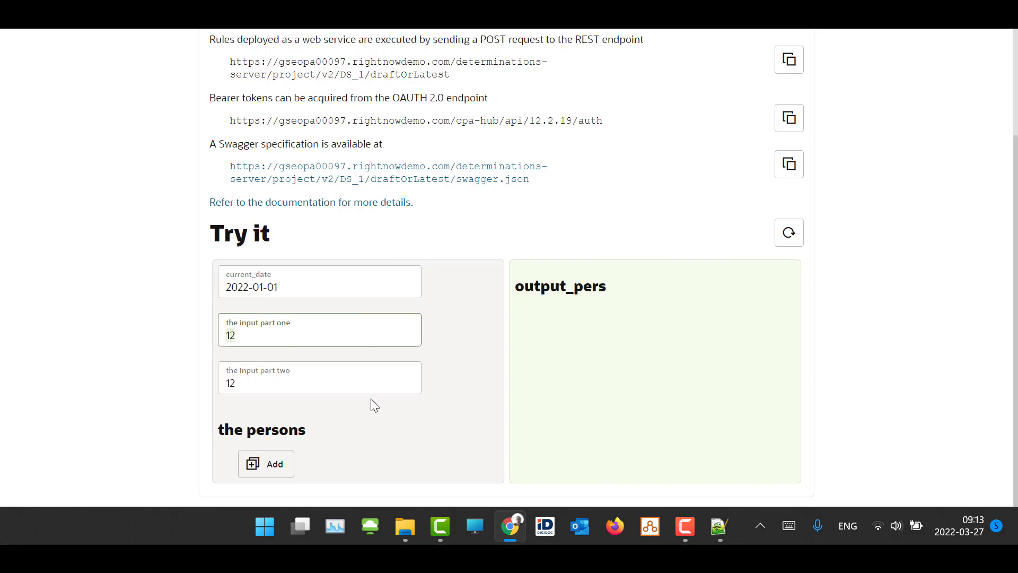
Add one person to the REST trial form and enter the person's date of birth
left_click(256, 465)
left_click(340, 470)
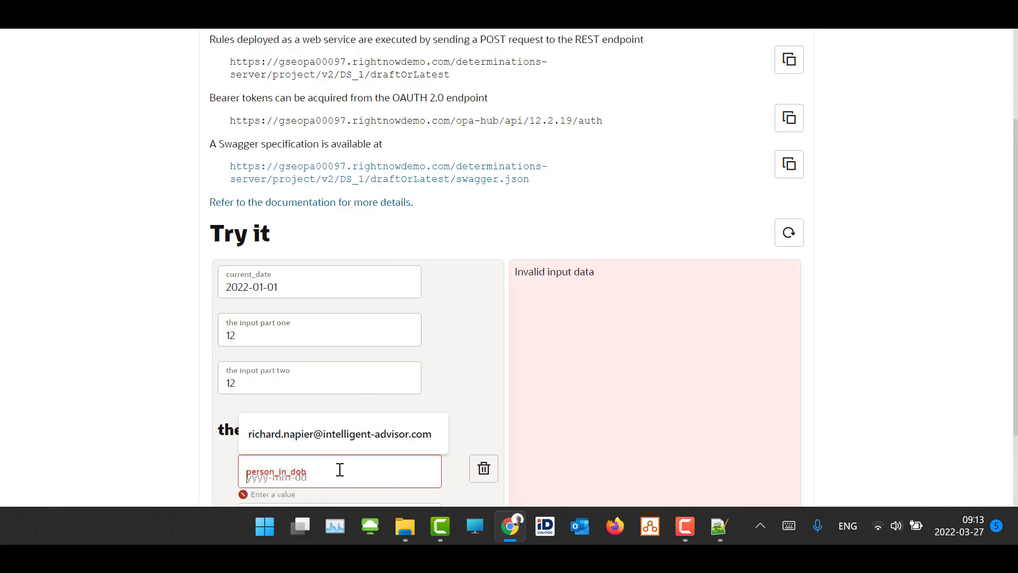
type("2022")
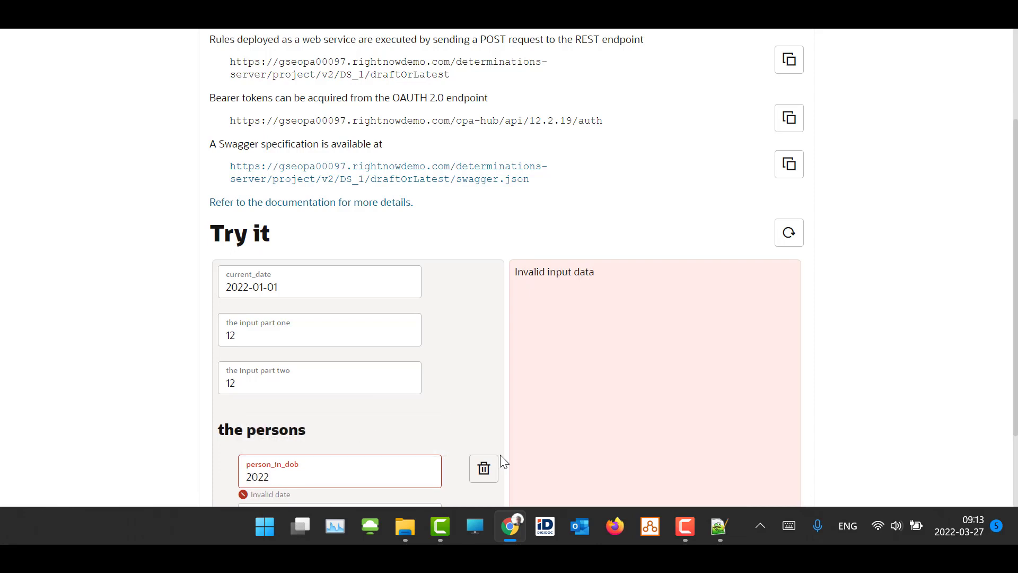
type("-02-02")
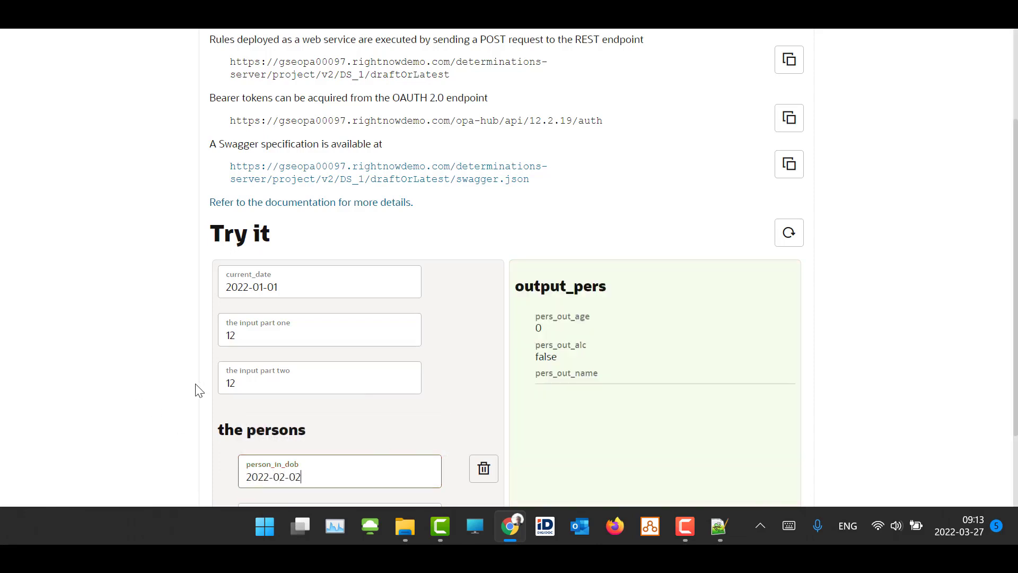
Compare the values entered in the REST trial form with the attributes returned under output_pers
left_click(259, 338)
left_click(263, 386)
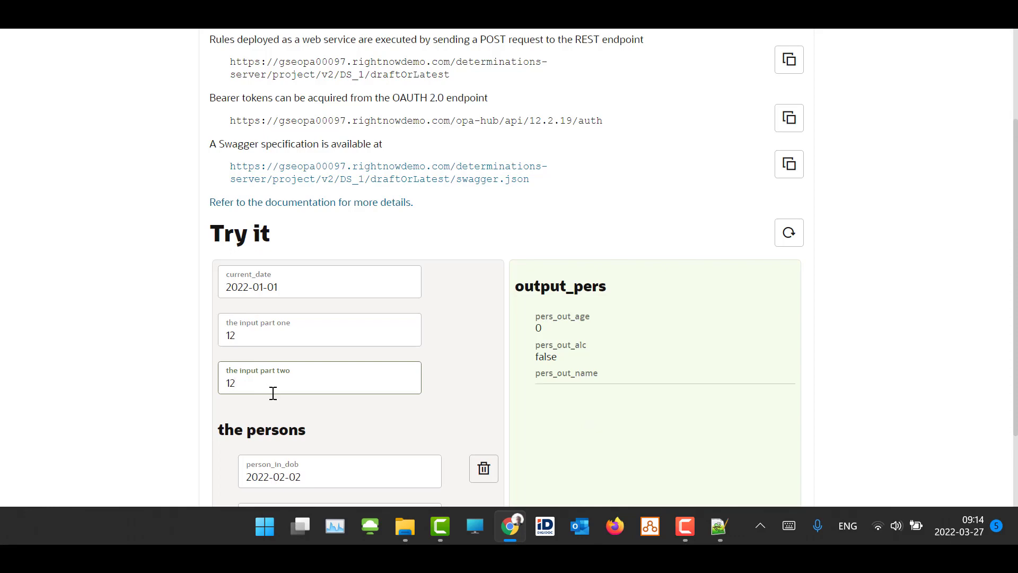
scroll(621, 395, "down", 1)
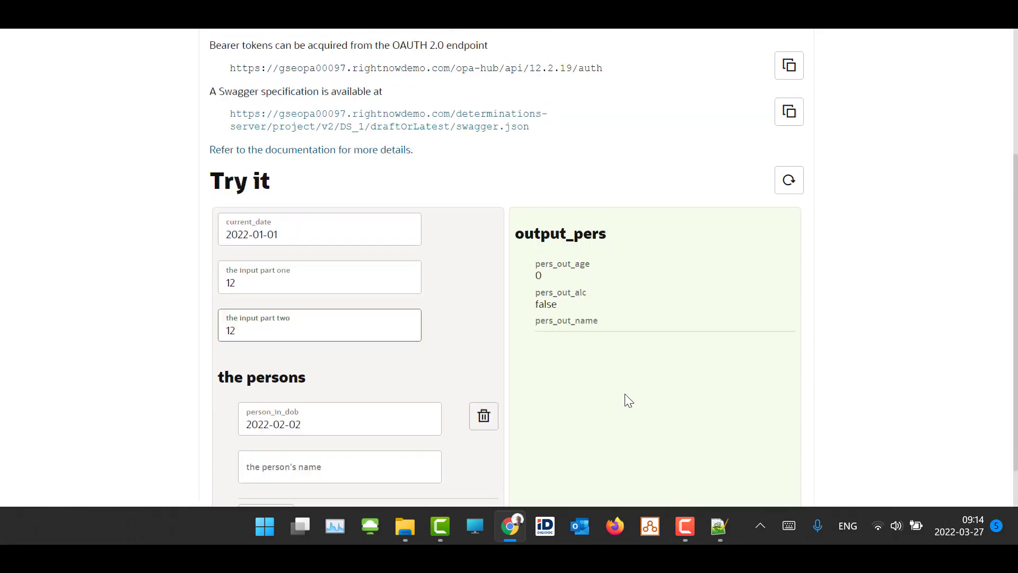
scroll(631, 391, "up", 4)
scroll(636, 390, "down", 1)
scroll(638, 390, "down", 1)
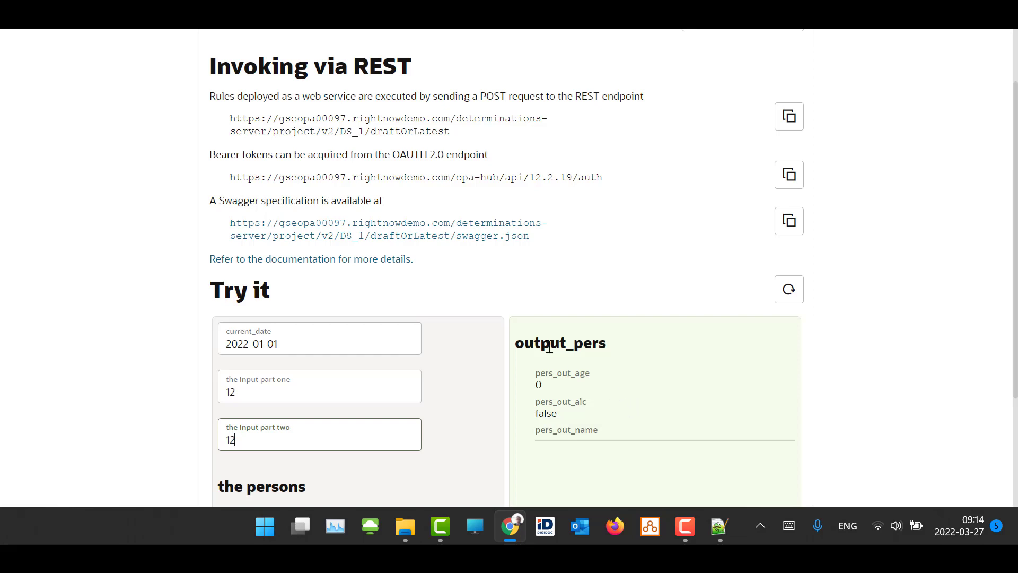
Check the third answer rule live in DS_1, and compare it with the input and output contracts in edit mode
left_click(212, 16)
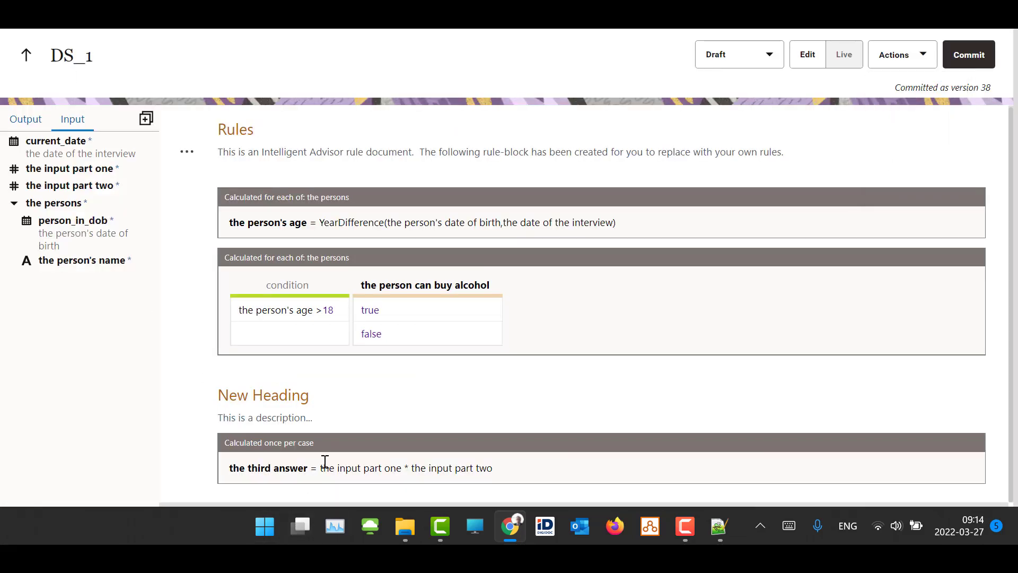
left_click(844, 54)
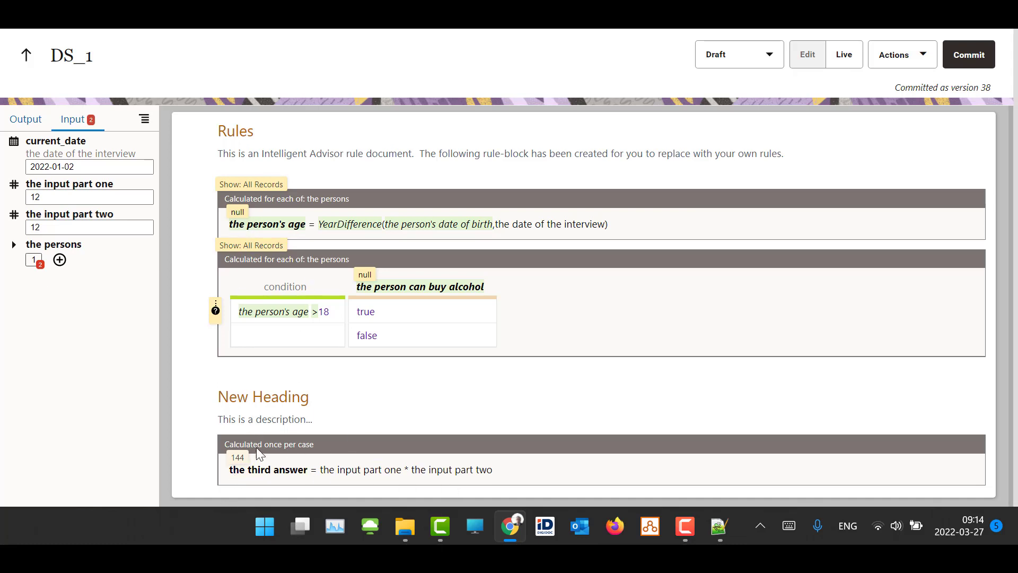
left_click(817, 57)
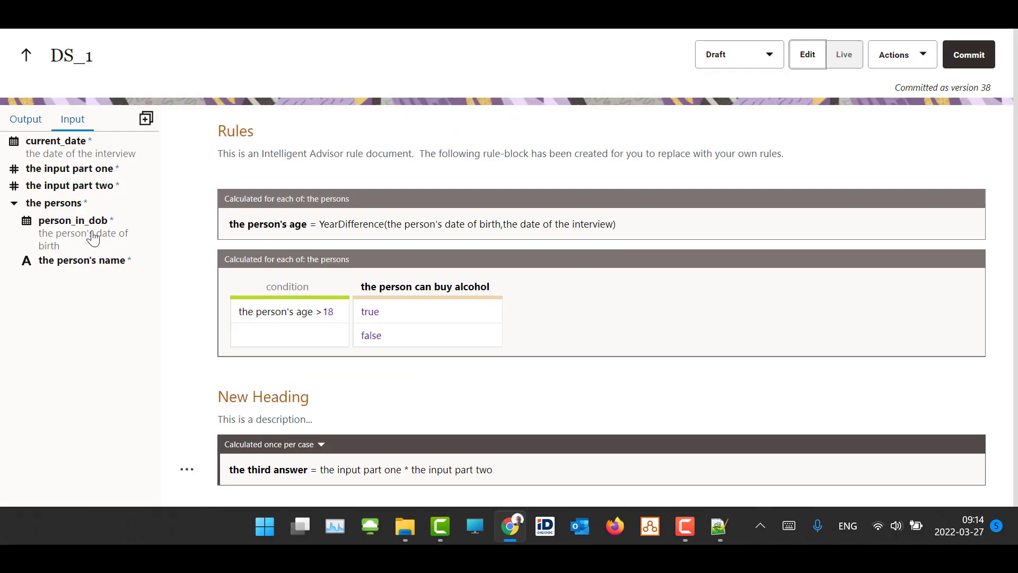
left_click(39, 122)
left_click(72, 120)
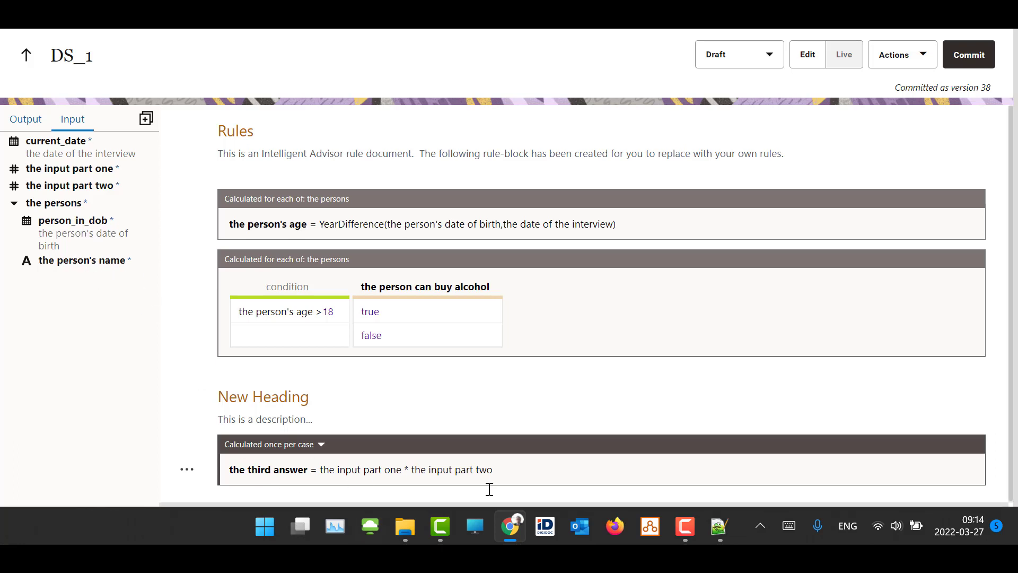
left_click(18, 122)
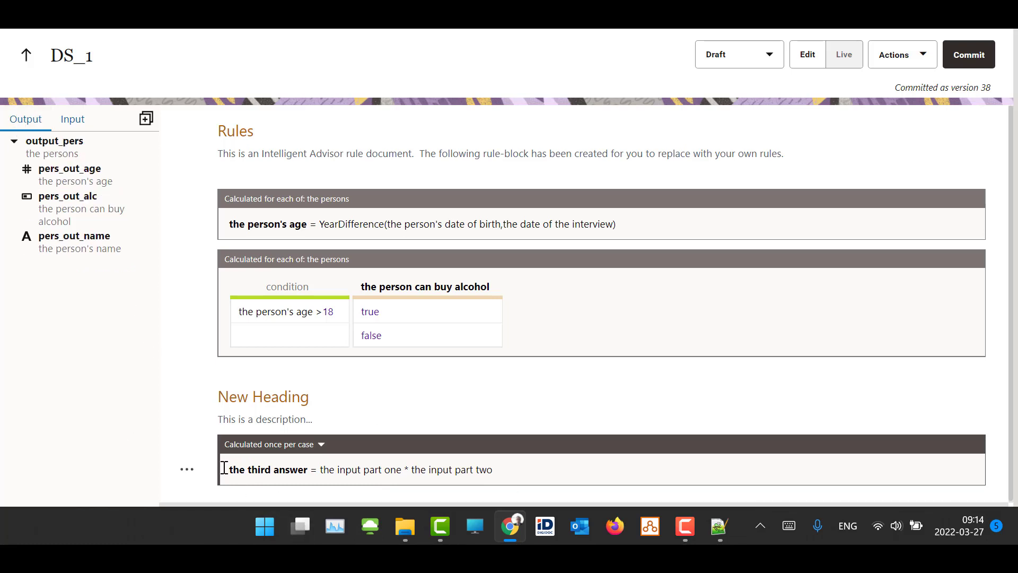
left_click_drag(224, 471, 311, 474)
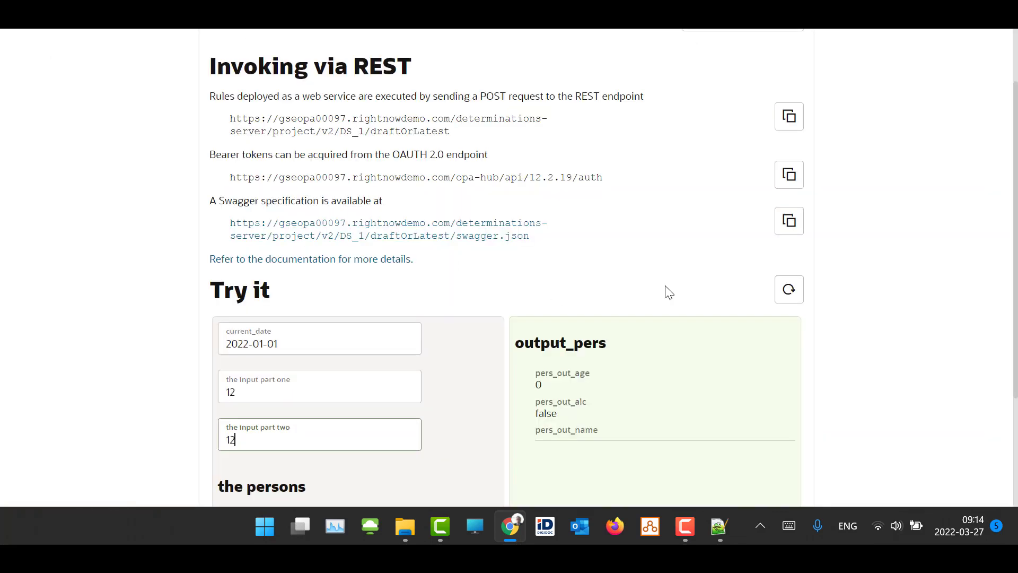
Compare the REST trial output with the live rule results in DS_1, and return the project to edit mode
scroll(664, 291, "down", 3)
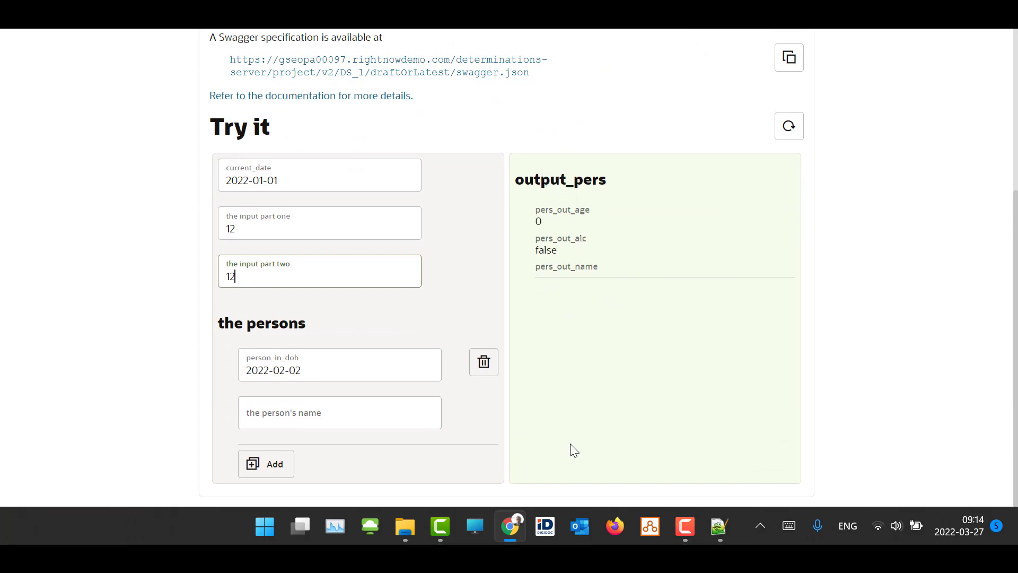
scroll(572, 450, "up", 5)
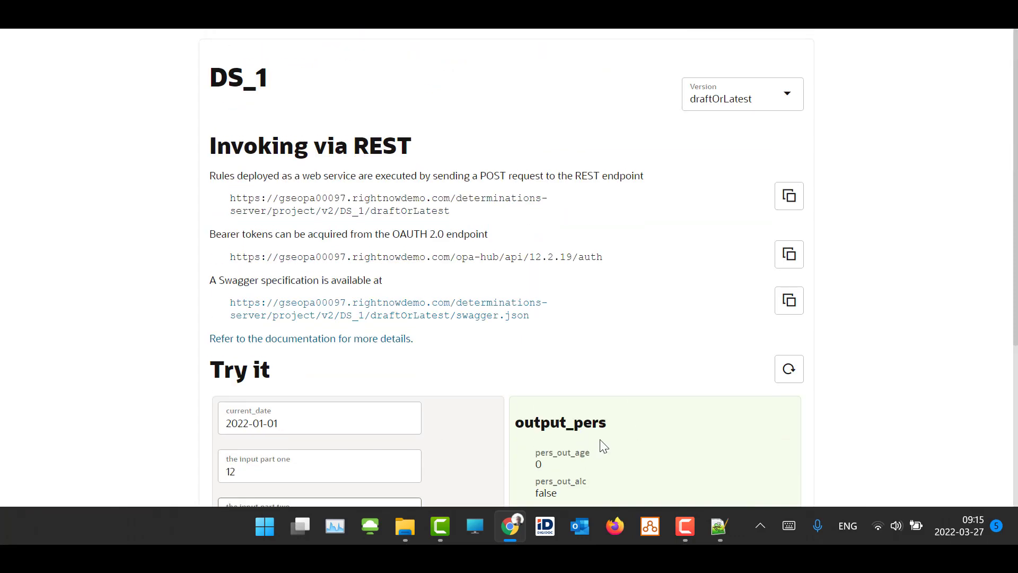
left_click(191, 11)
key("ctrl+shift+Tab")
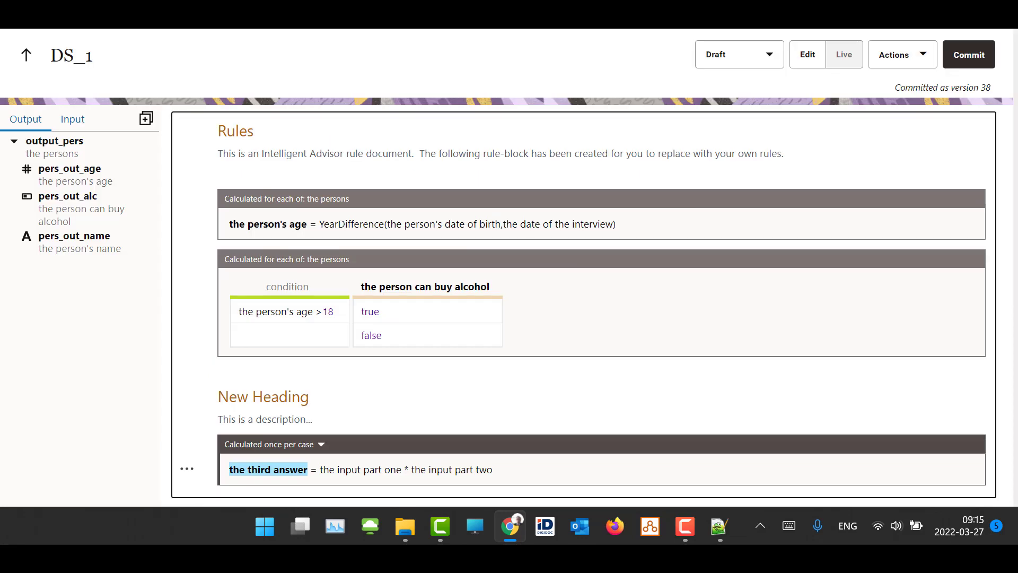
left_click(854, 62)
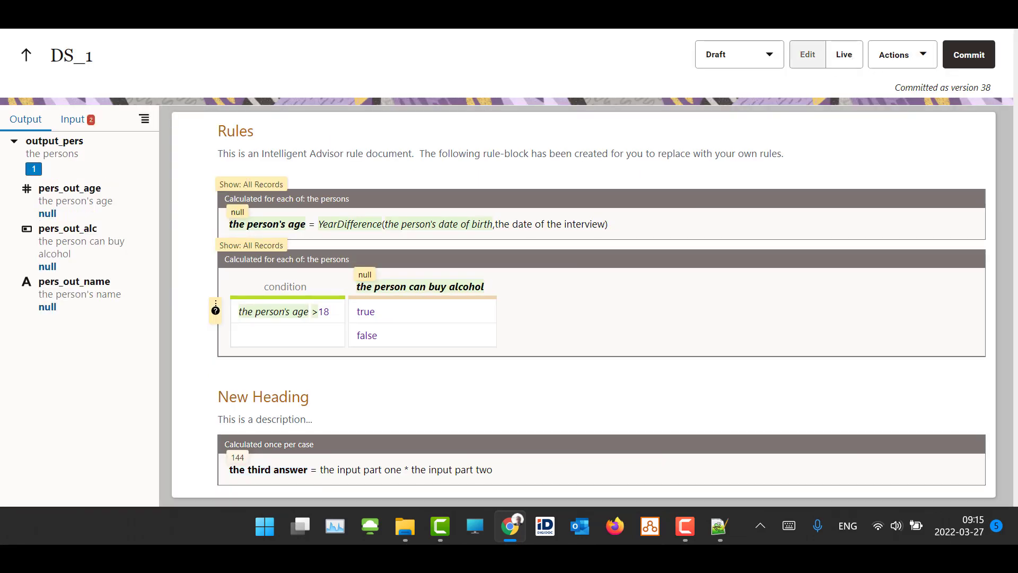
key("ctrl+Tab")
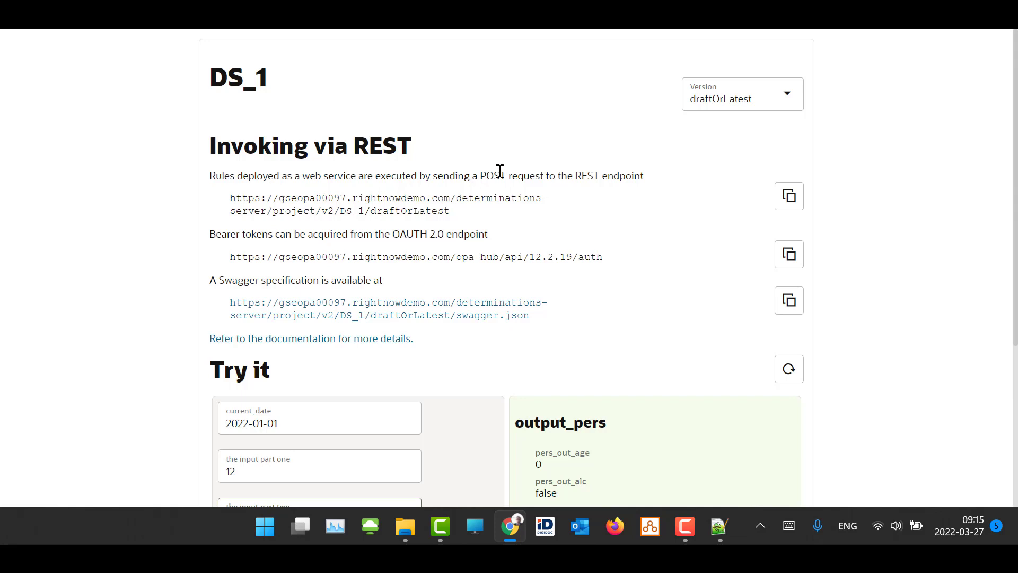
key("ctrl+shift+Tab")
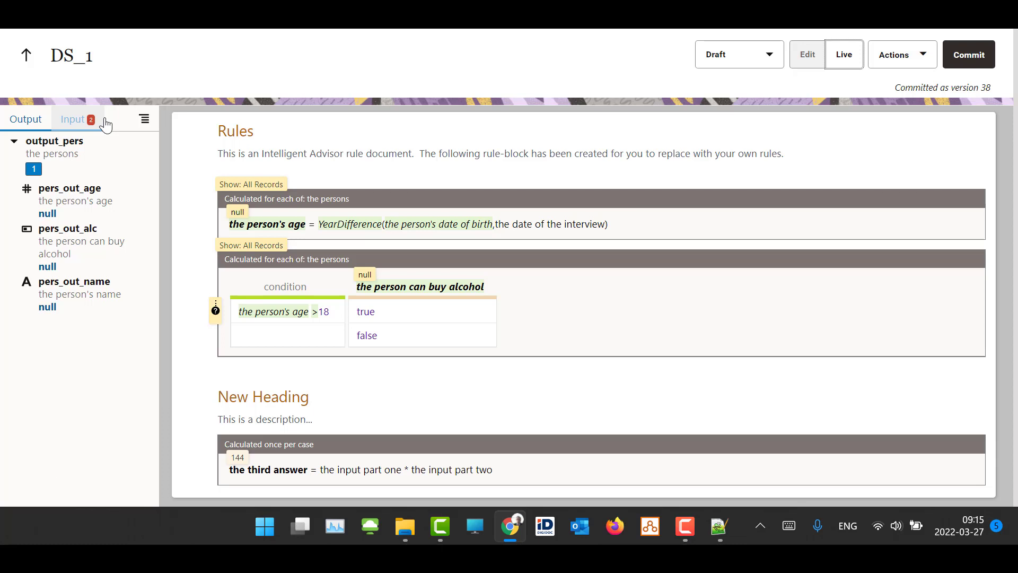
left_click(807, 60)
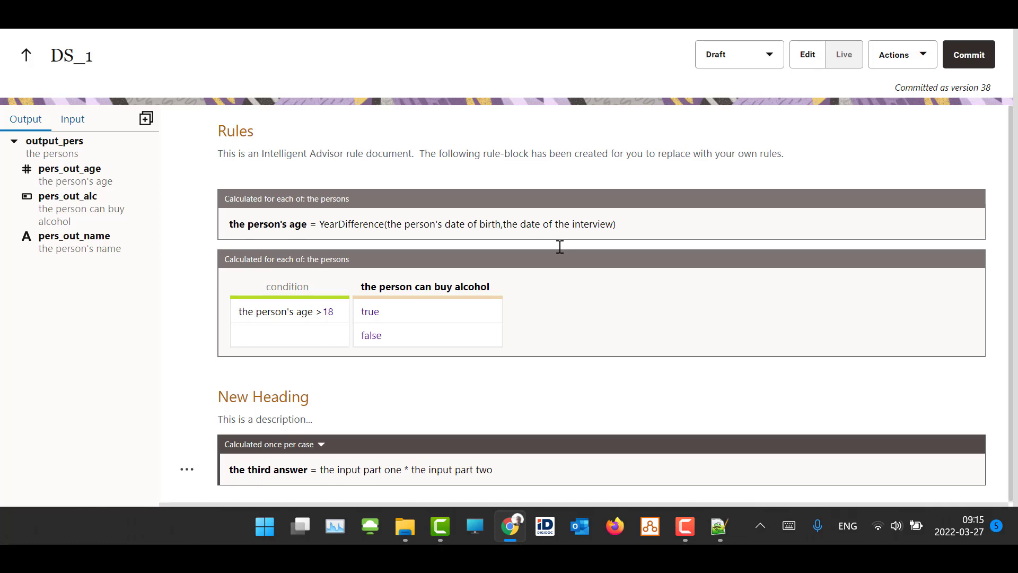
left_click(693, 540)
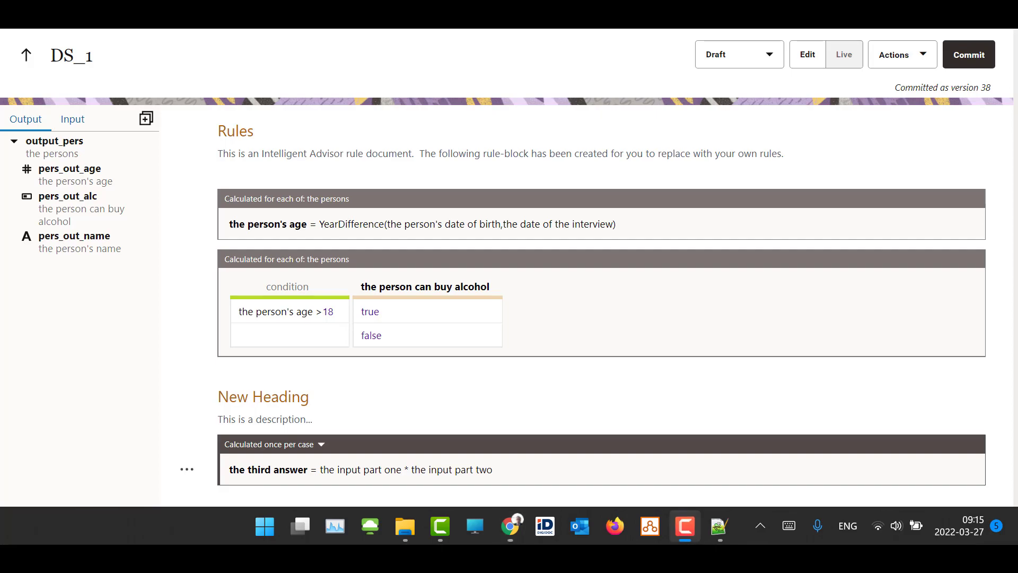